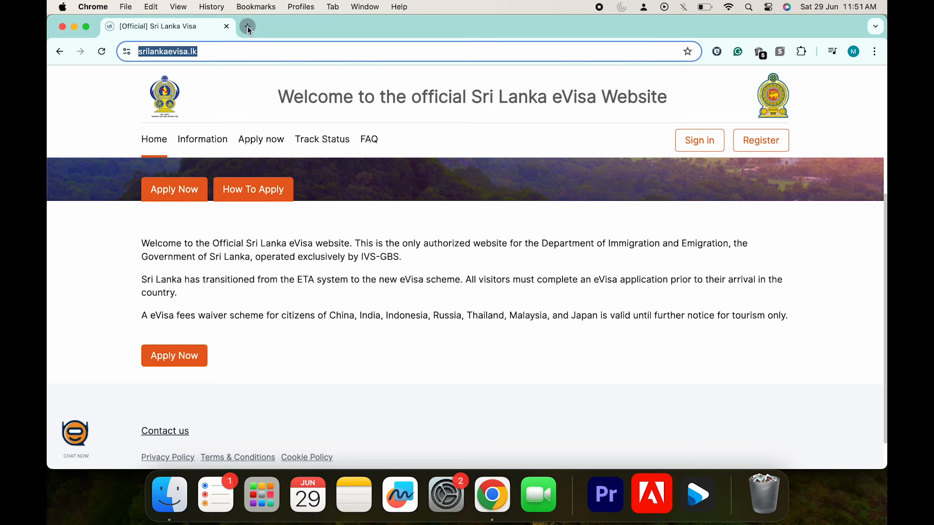
click(248, 27)
text(https://eta.gov.lk)
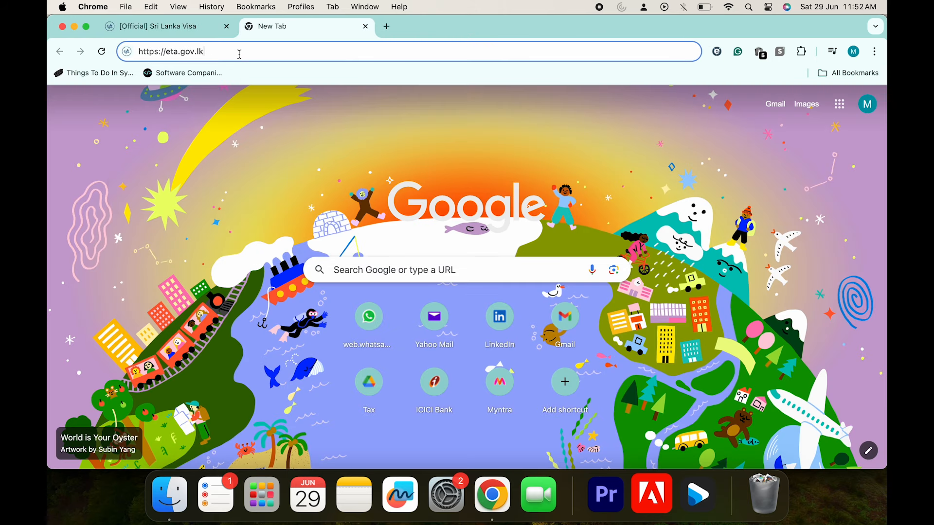
key(Return)
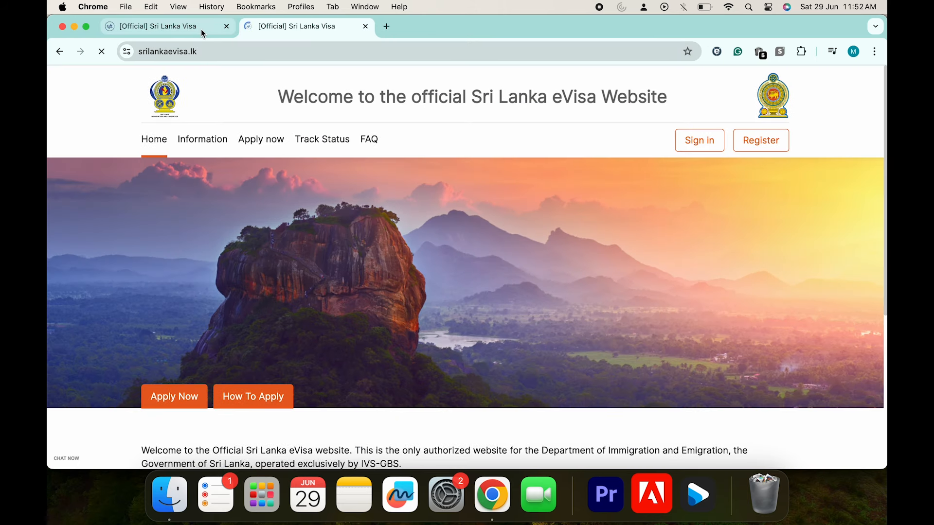
drag(217, 51, 144, 53)
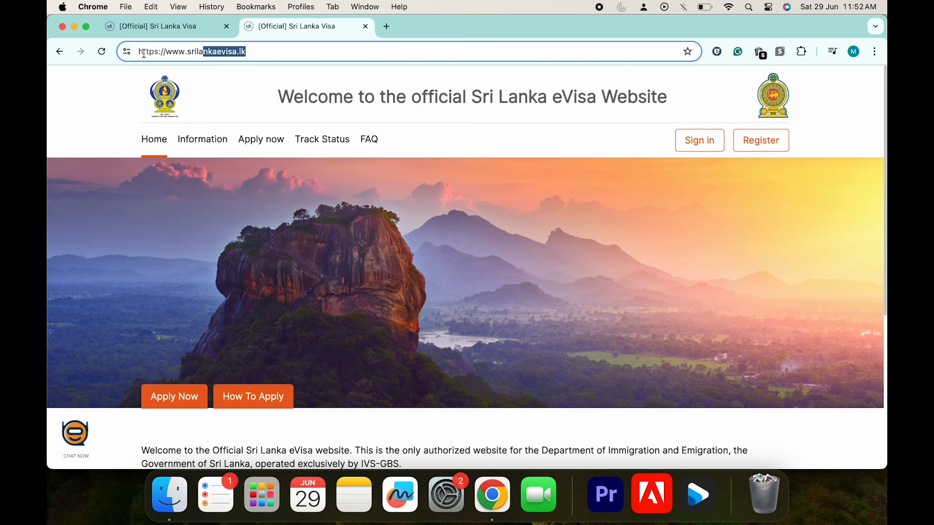
click(227, 26)
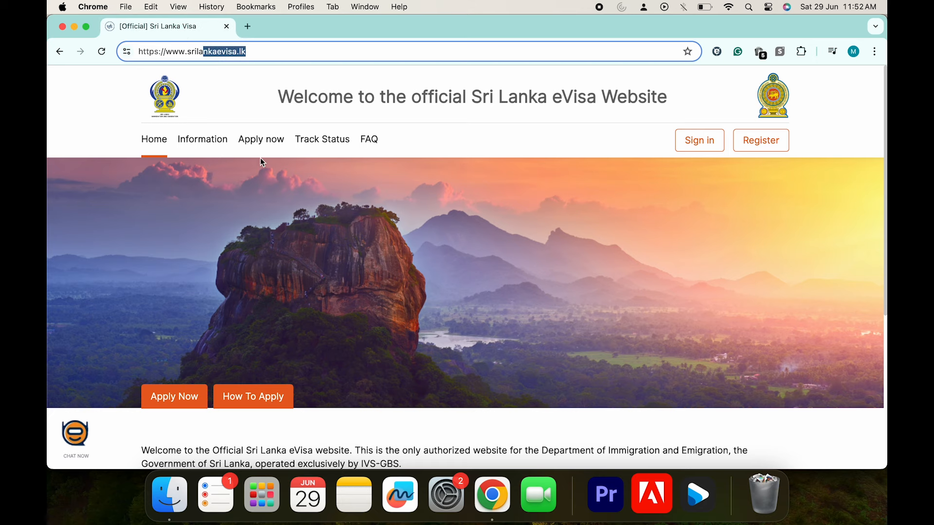
Highlight the 'Official Sri Lanka eVisa website' and fee waiver lines, and go to the Information page
scroll(273, 255, down, 3)
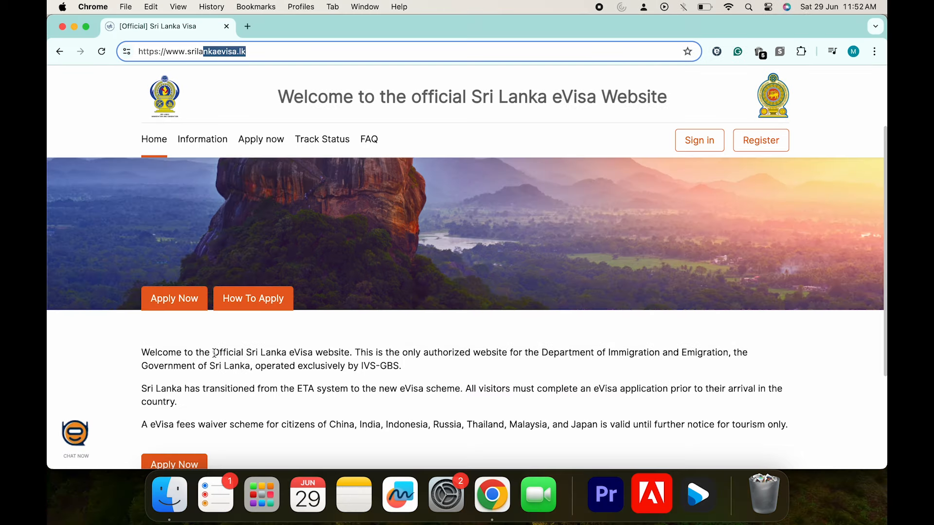
drag(212, 352, 340, 353)
scroll(308, 378, down, 5)
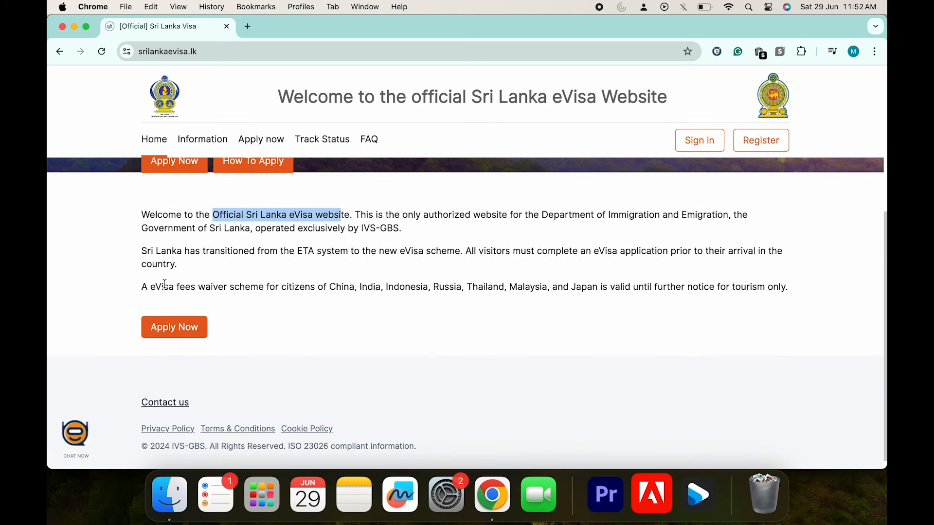
drag(142, 287, 779, 284)
click(203, 139)
scroll(260, 270, down, 2)
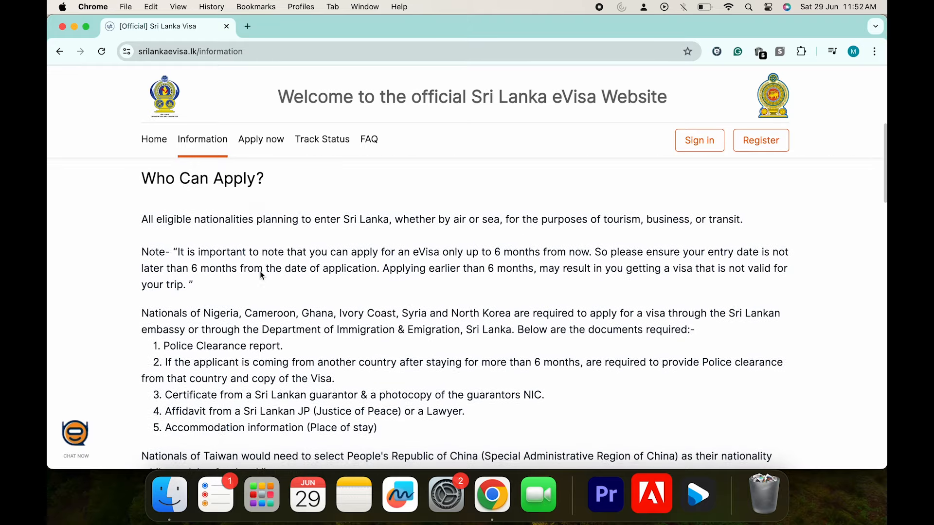
scroll(260, 275, down, 1)
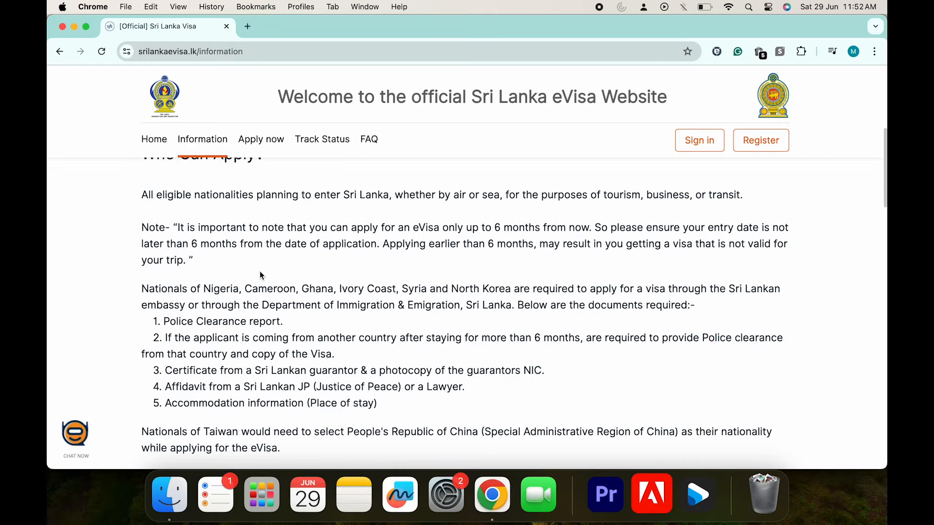
scroll(260, 275, down, 5)
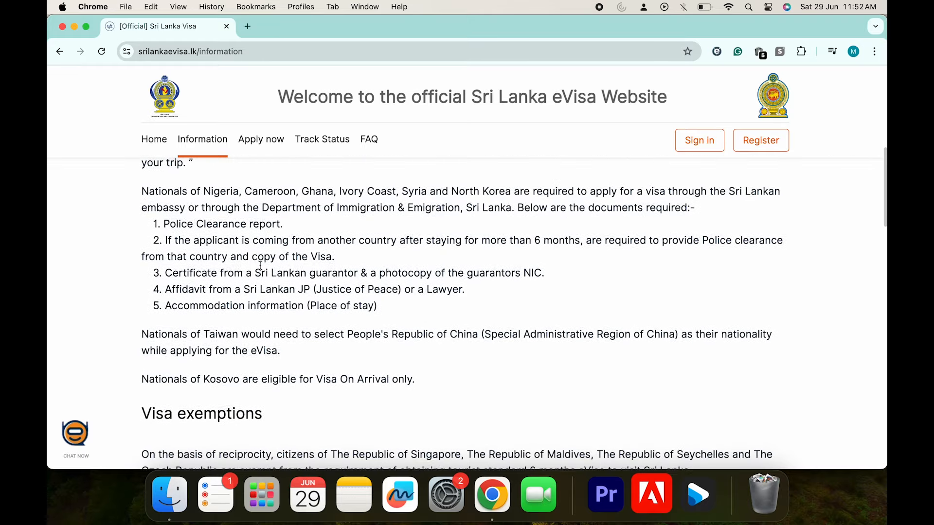
scroll(260, 265, down, 6)
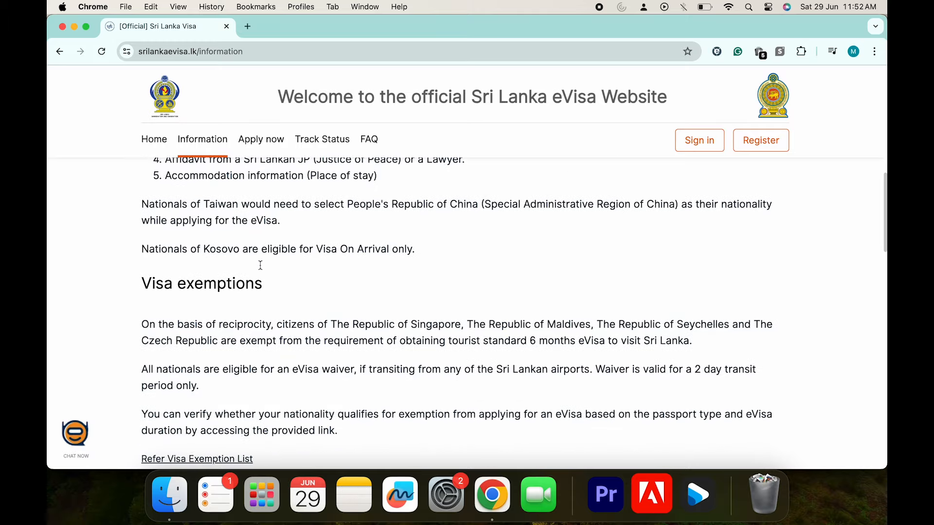
scroll(260, 265, down, 4)
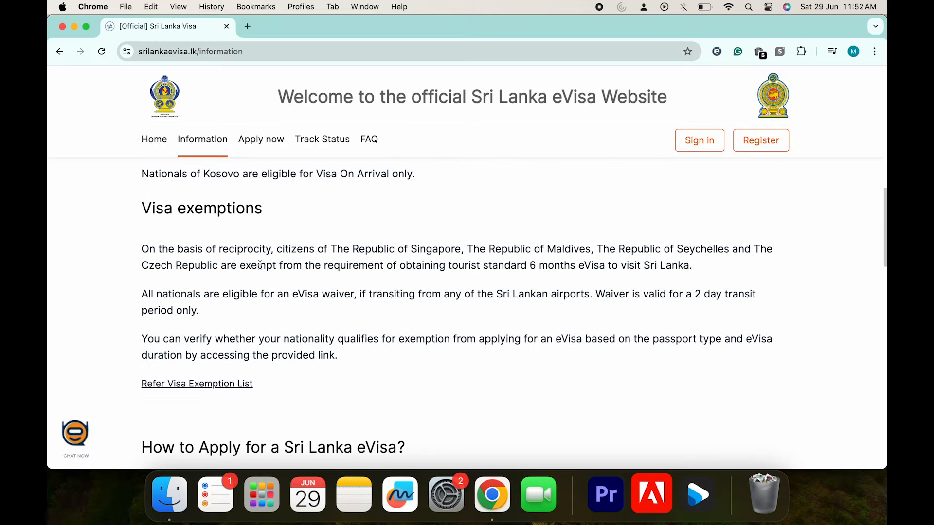
scroll(259, 265, down, 12)
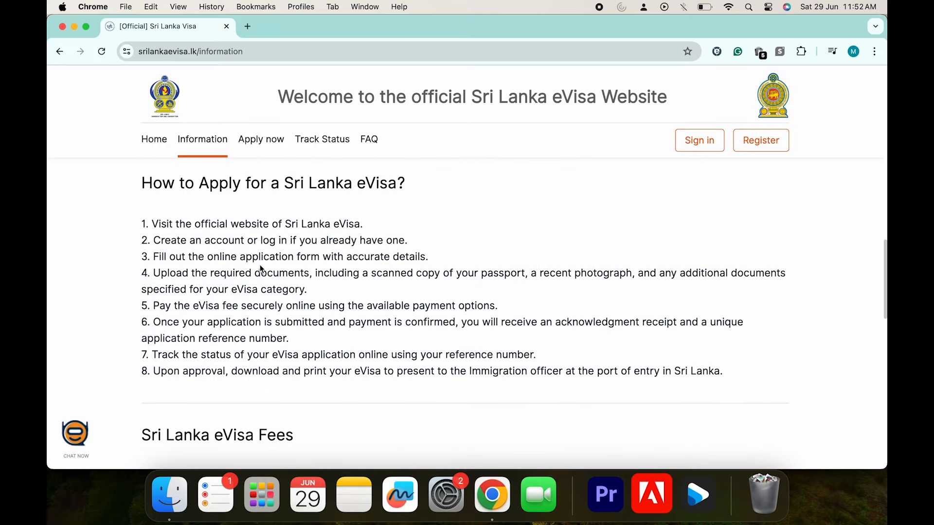
scroll(260, 265, down, 3)
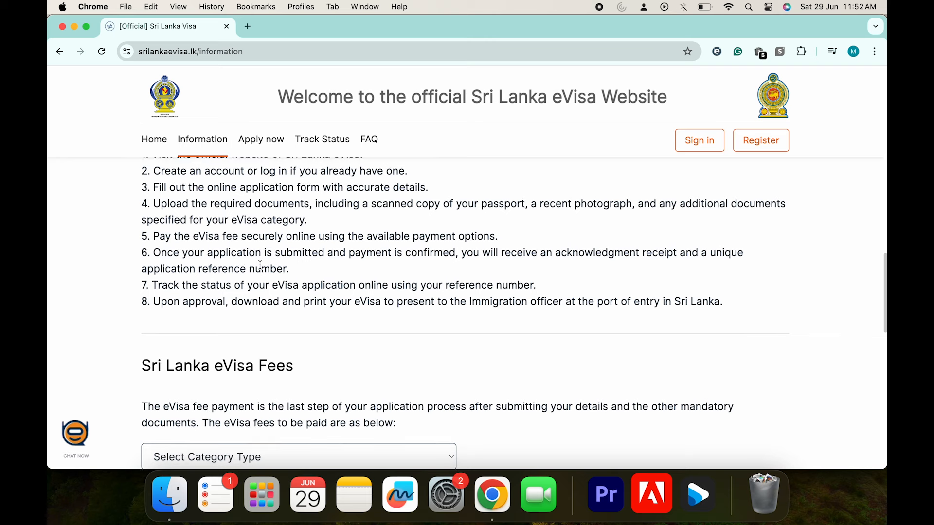
scroll(260, 266, down, 3)
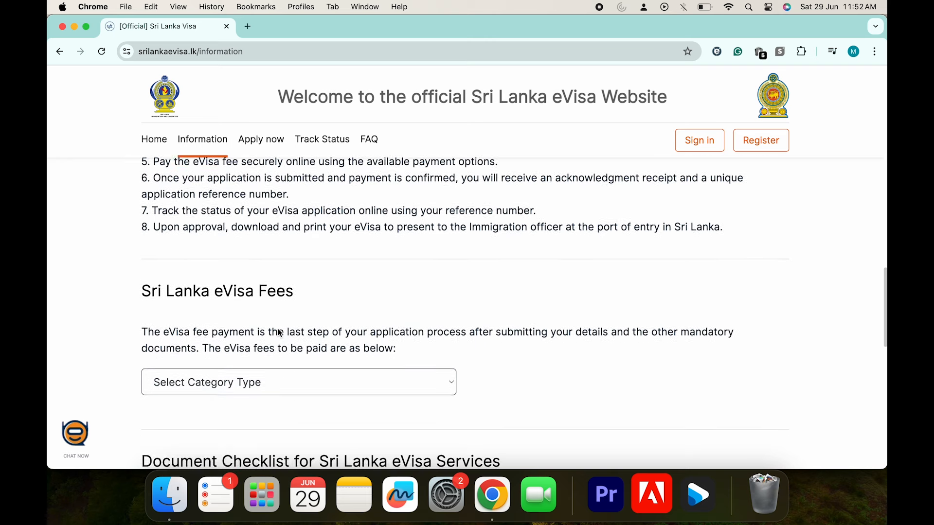
scroll(279, 333, down, 3)
click(309, 305)
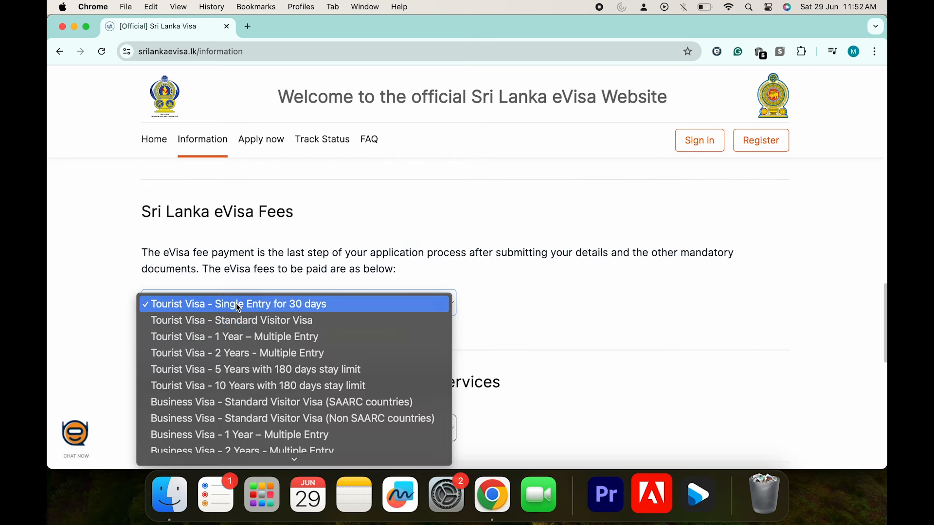
click(268, 308)
scroll(336, 337, down, 3)
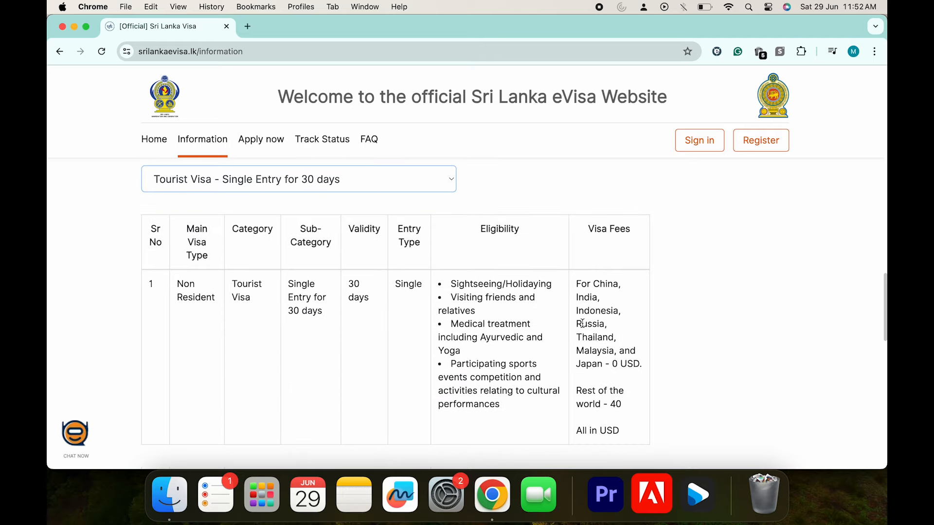
scroll(320, 307, down, 2)
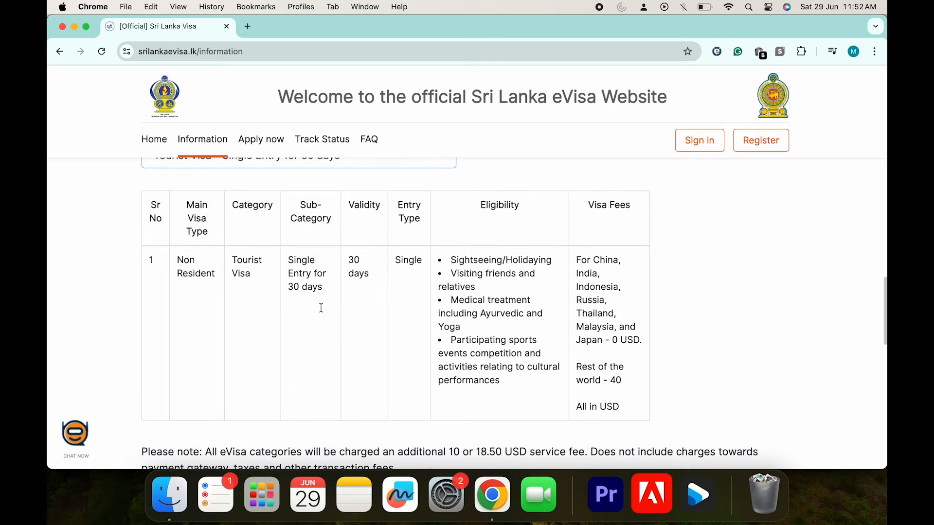
scroll(613, 348, down, 10)
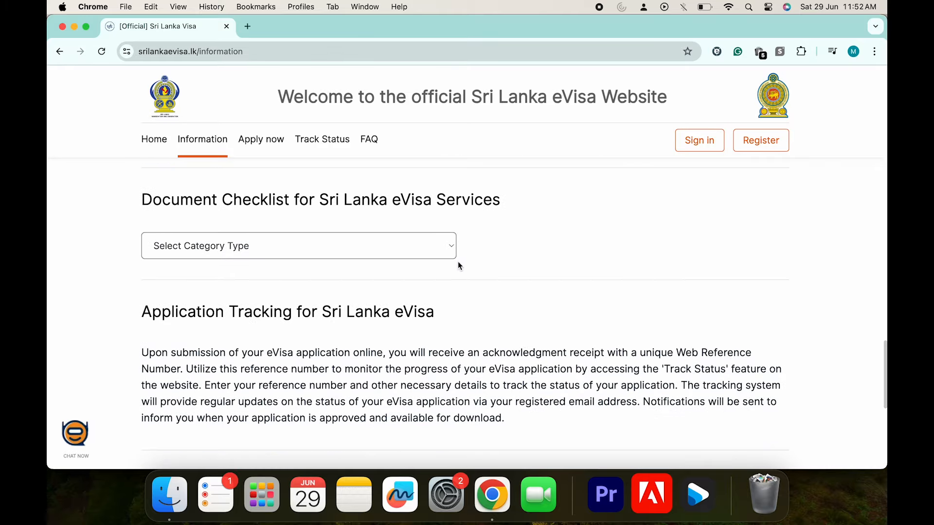
scroll(458, 261, up, 1)
click(433, 254)
click(396, 257)
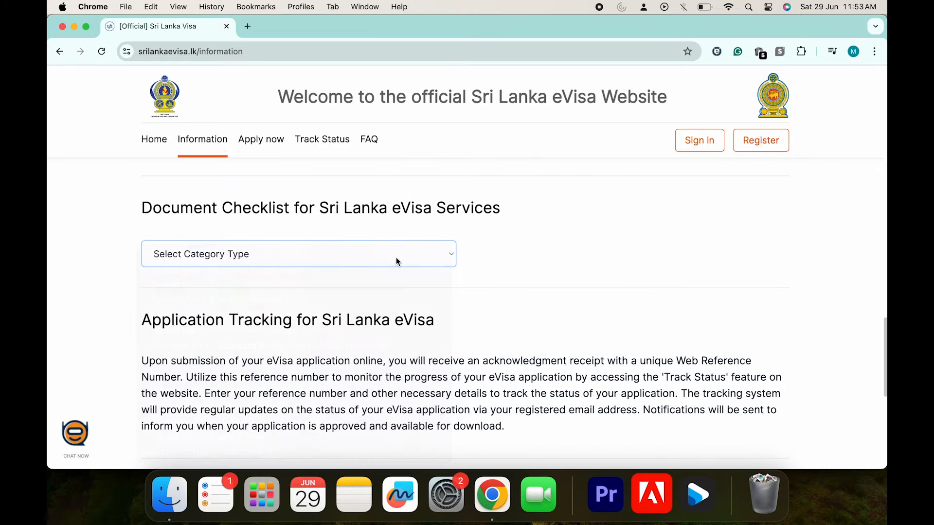
scroll(396, 261, down, 3)
scroll(396, 258, down, 8)
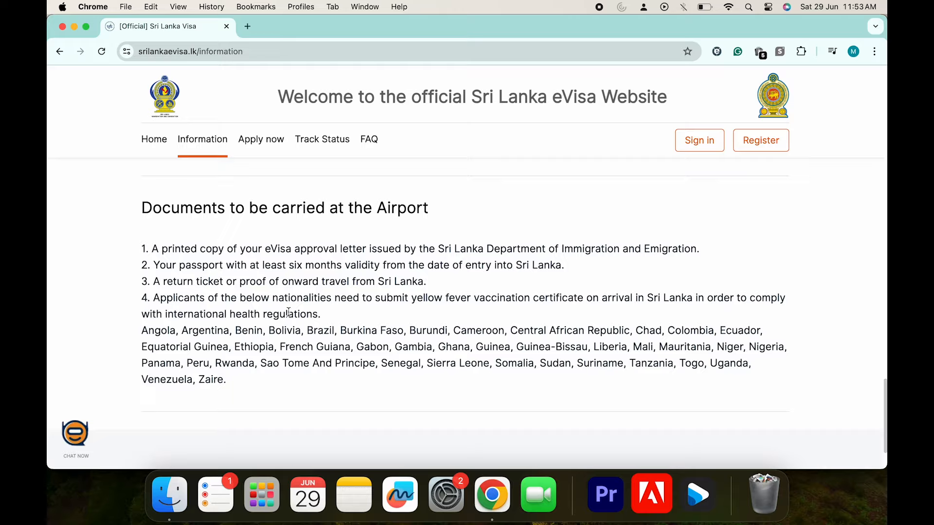
scroll(303, 357, up, 15)
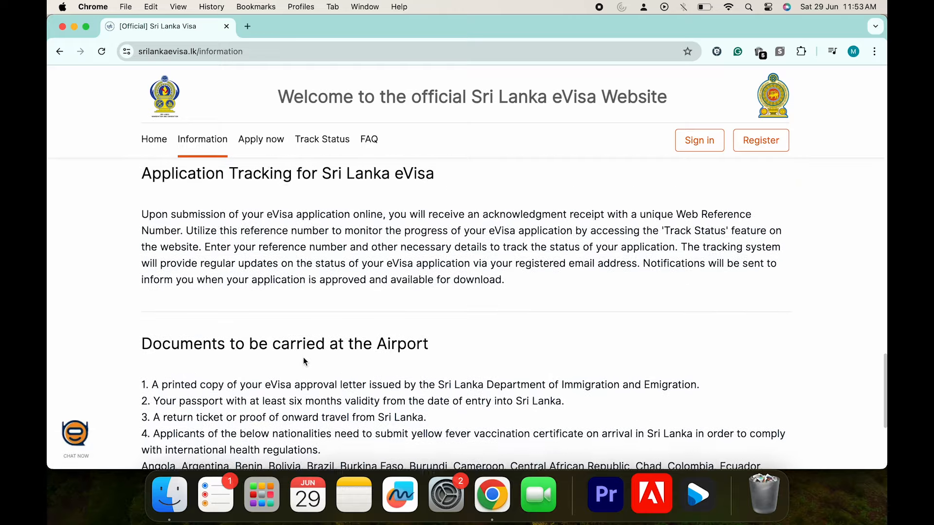
scroll(302, 357, up, 5)
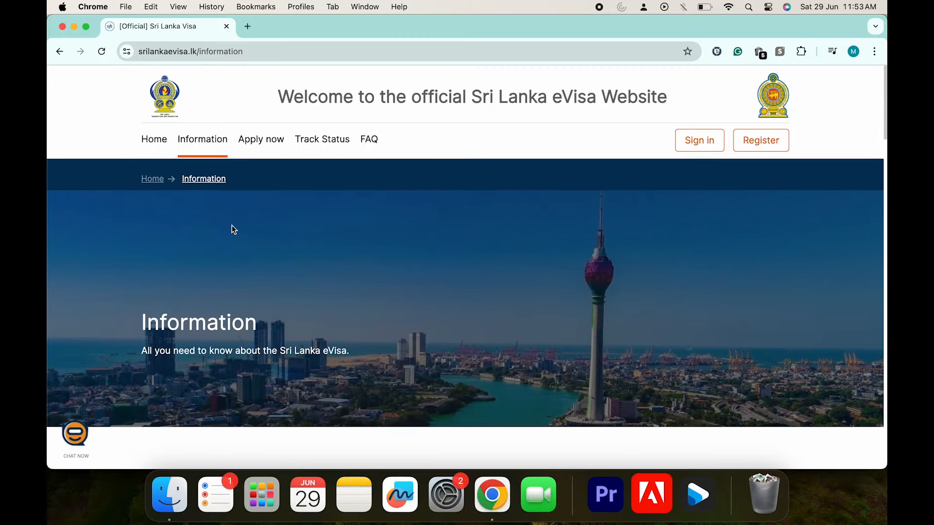
click(154, 140)
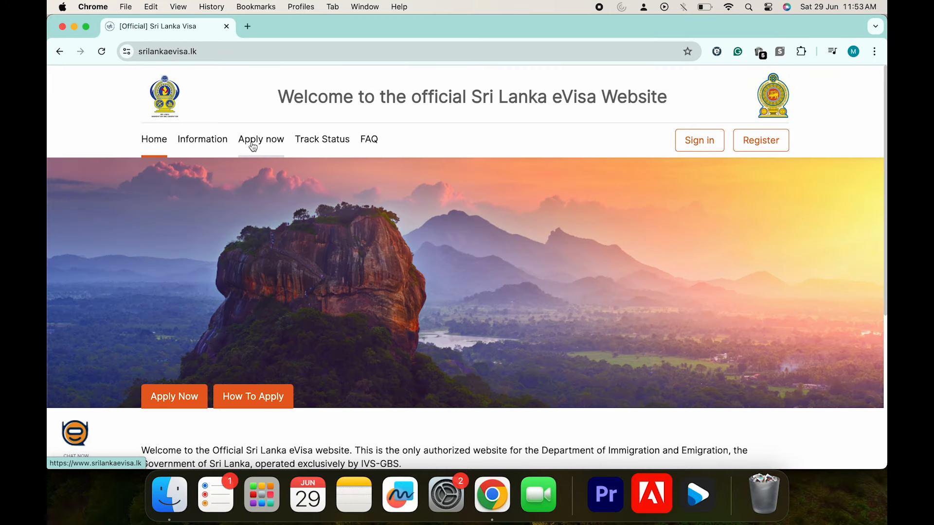
Start a new application with Sri Lanka as destination and English as language
click(190, 395)
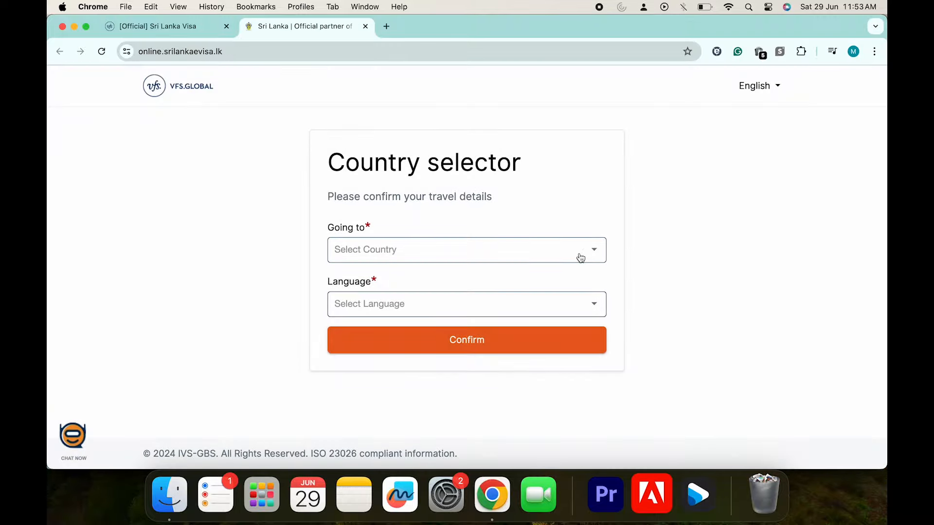
click(580, 258)
scroll(433, 352, down, 10)
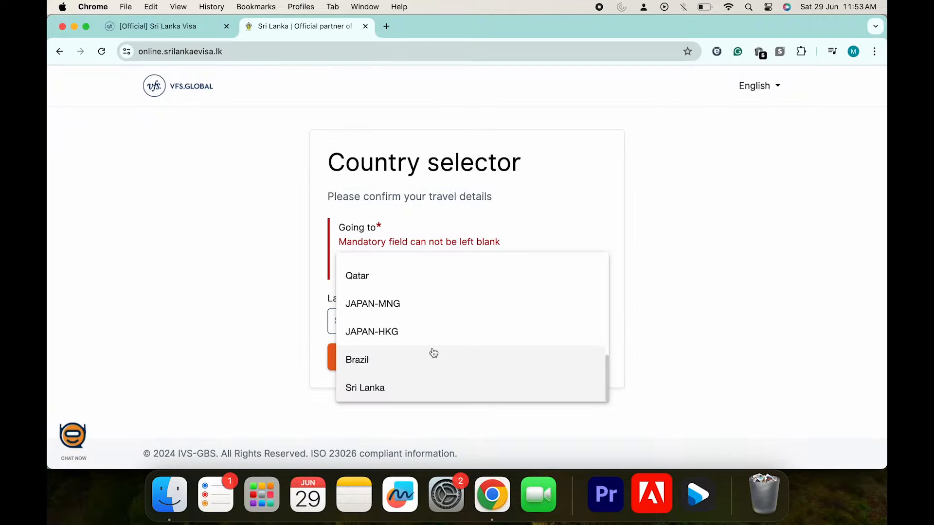
click(395, 387)
click(467, 304)
click(370, 327)
click(457, 344)
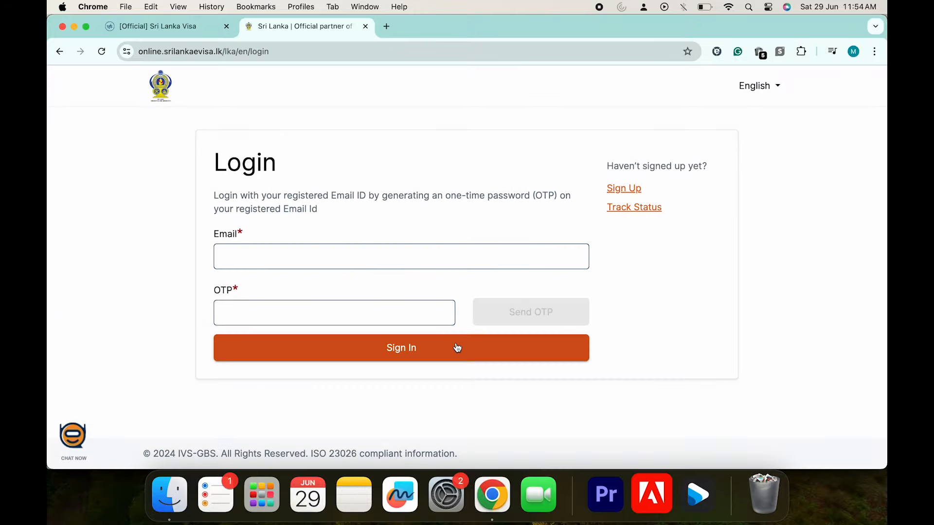
Begin sign-up with the applicant's email and a +44 United Kingdom mobile number
click(632, 188)
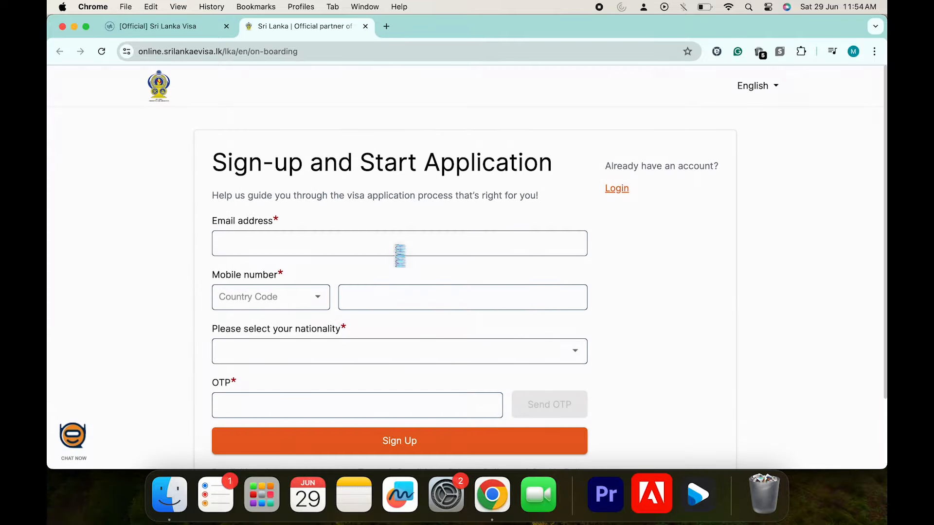
click(396, 247)
key(super+v)
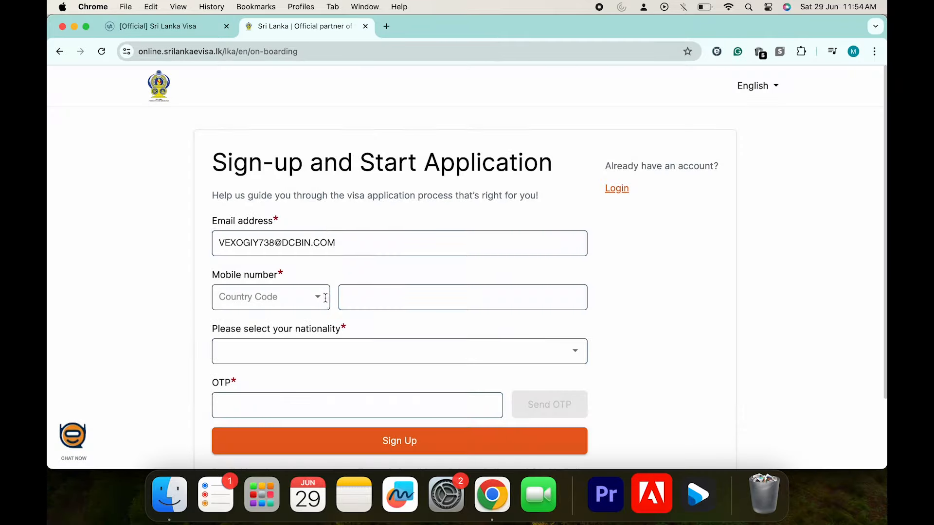
click(326, 298)
click(270, 323)
click(389, 297)
text(9999999999)
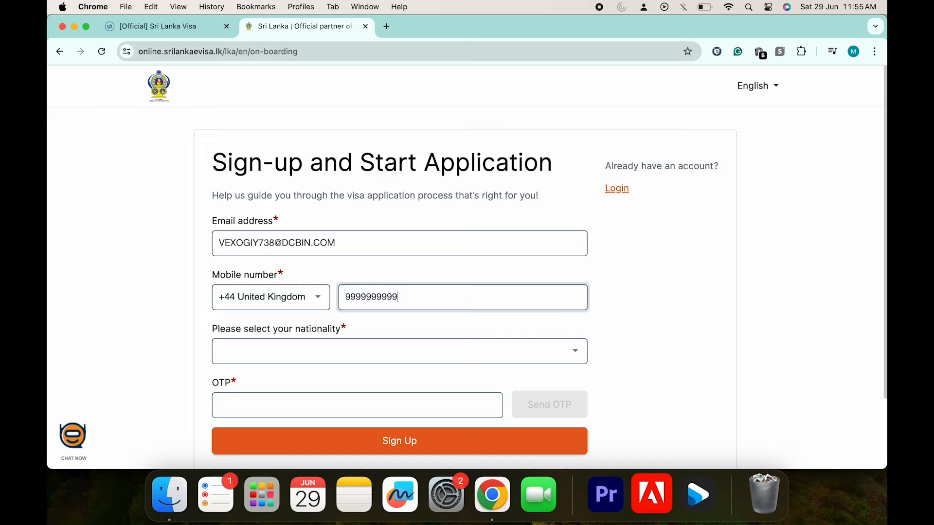
Choose British nationality, enter the emailed one-time code, and submit the sign-up
click(367, 359)
text(unit)
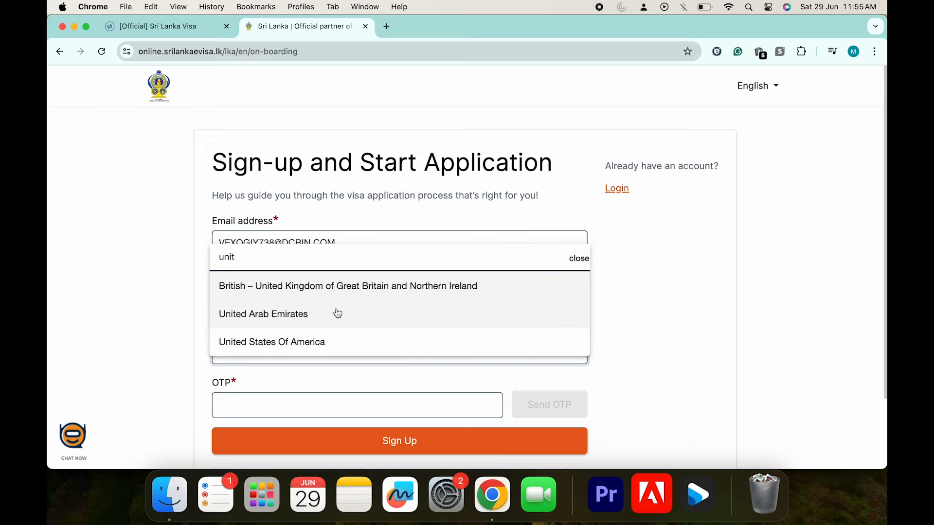
click(344, 298)
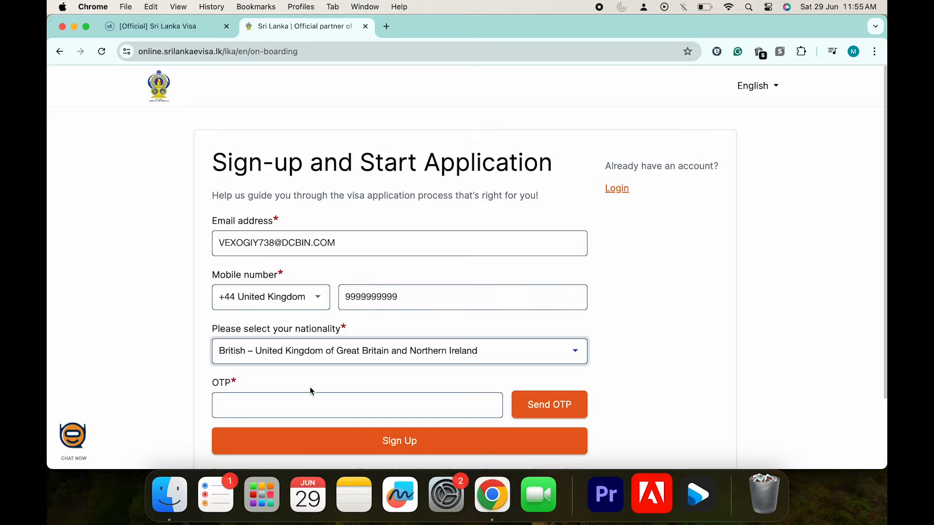
scroll(310, 386, down, 2)
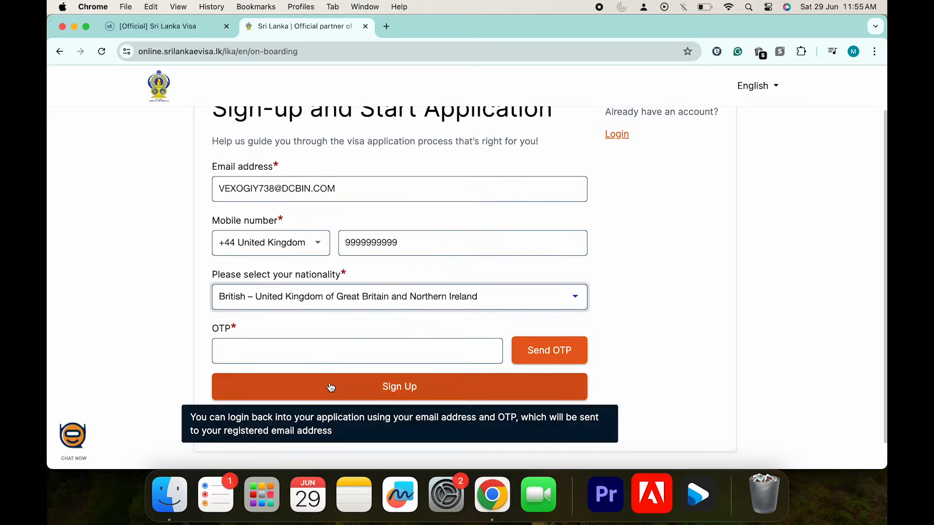
click(537, 360)
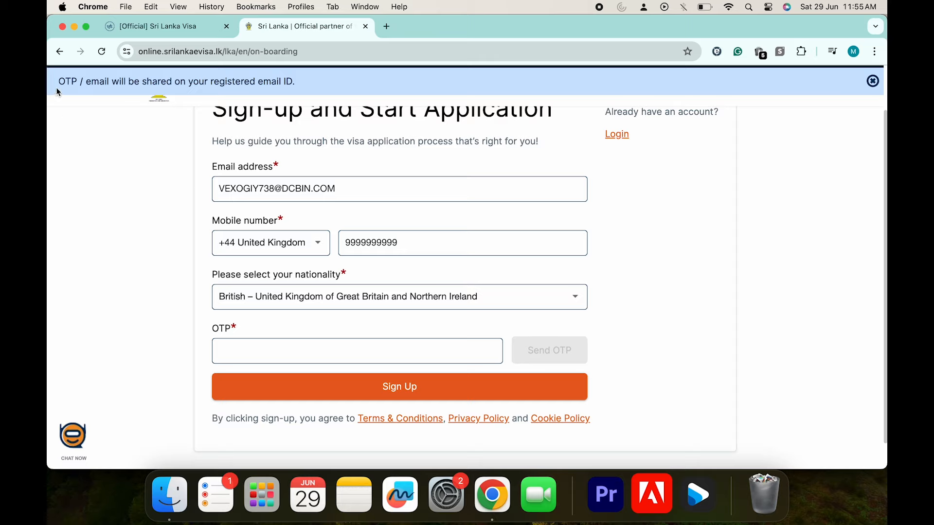
click(273, 351)
key(super+v)
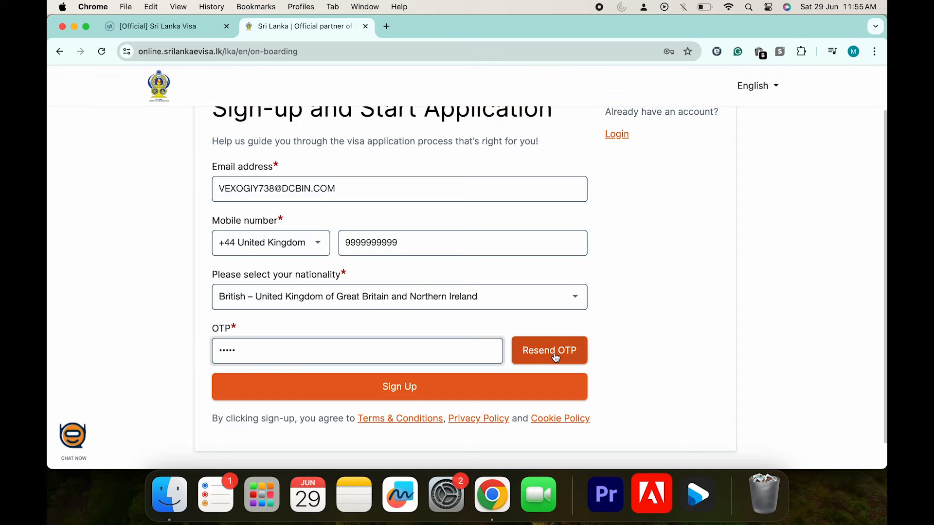
click(492, 389)
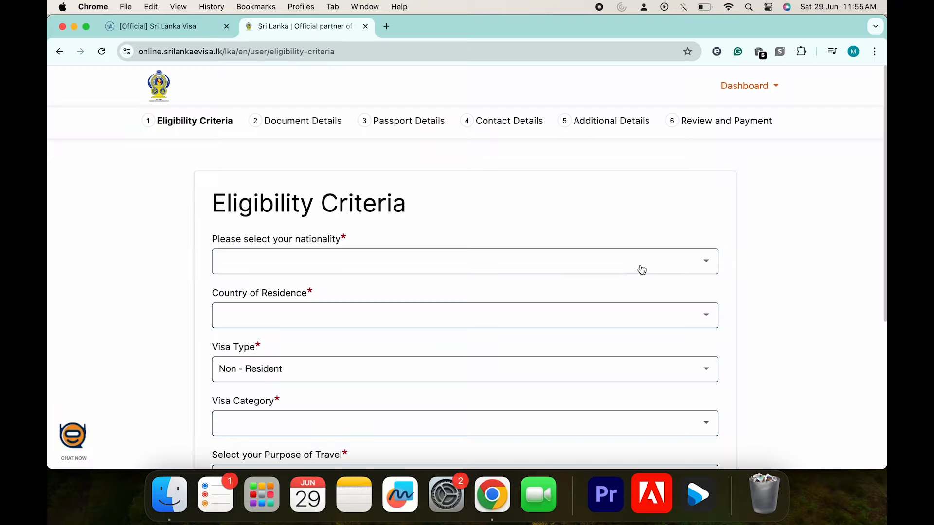
Set nationality and residence to British – United Kingdom and visa type to Non - Resident
click(640, 265)
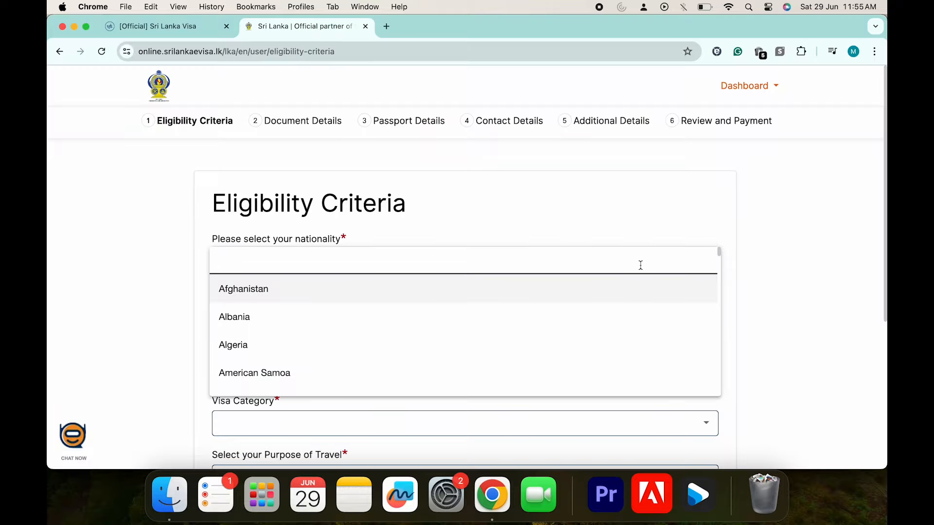
text(unit)
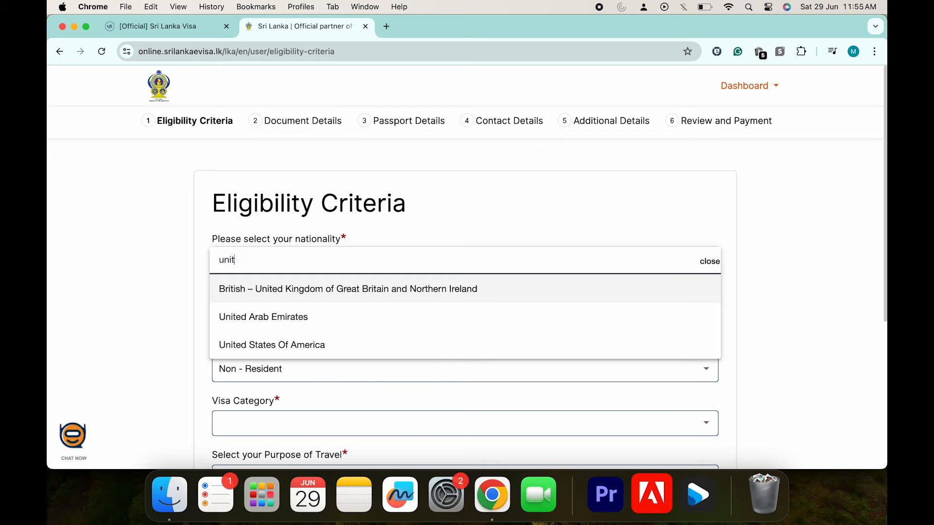
click(559, 288)
click(512, 325)
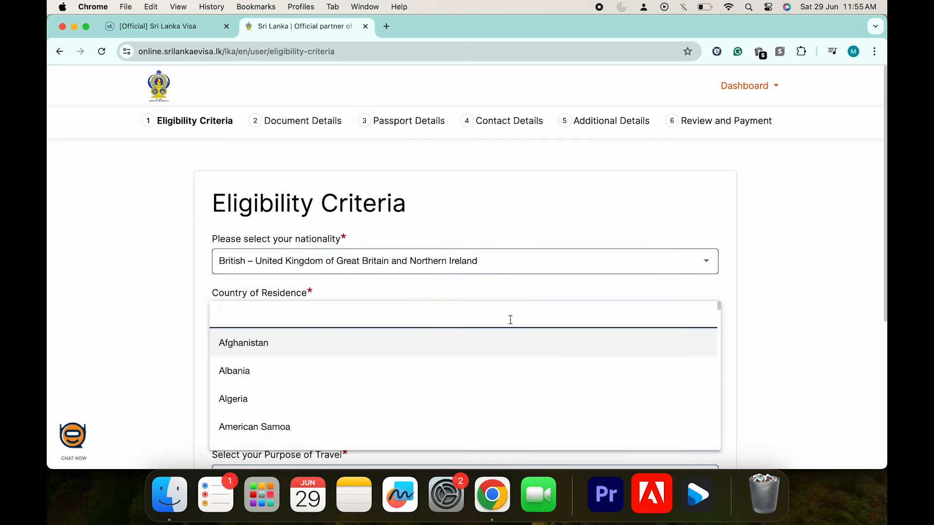
text(unit)
key(Return)
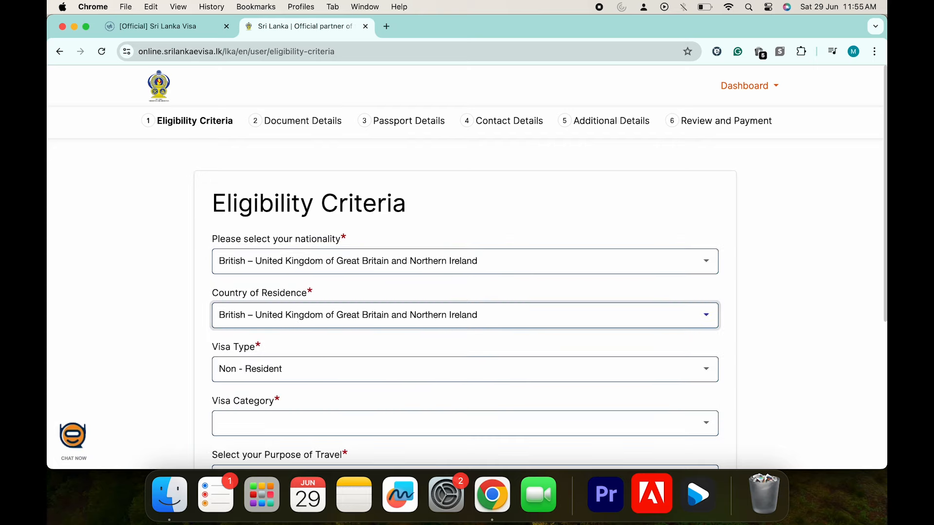
click(370, 375)
click(374, 372)
scroll(372, 371, down, 3)
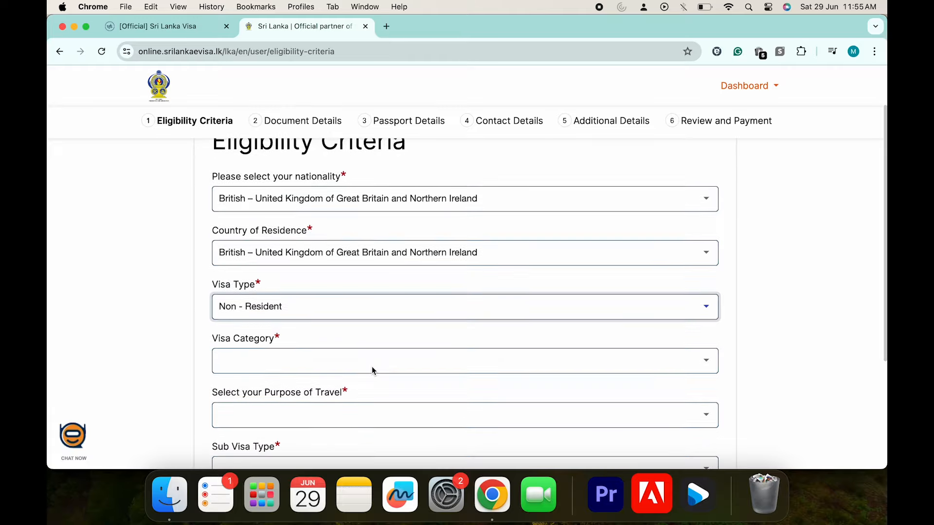
click(706, 290)
click(705, 290)
scroll(705, 290, down, 3)
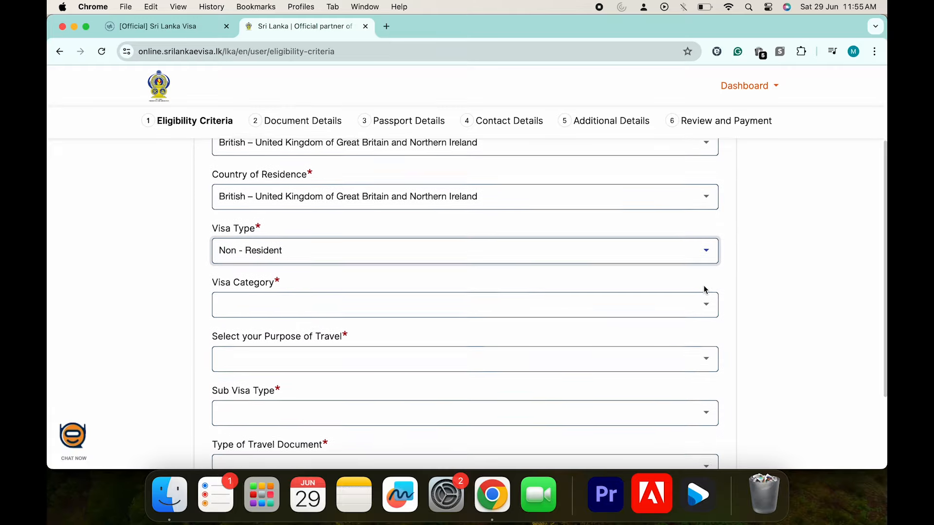
Choose Tourist, Sightseeing or holidaying, 30 Days Single entry Visa and Ordinary Passport
click(693, 295)
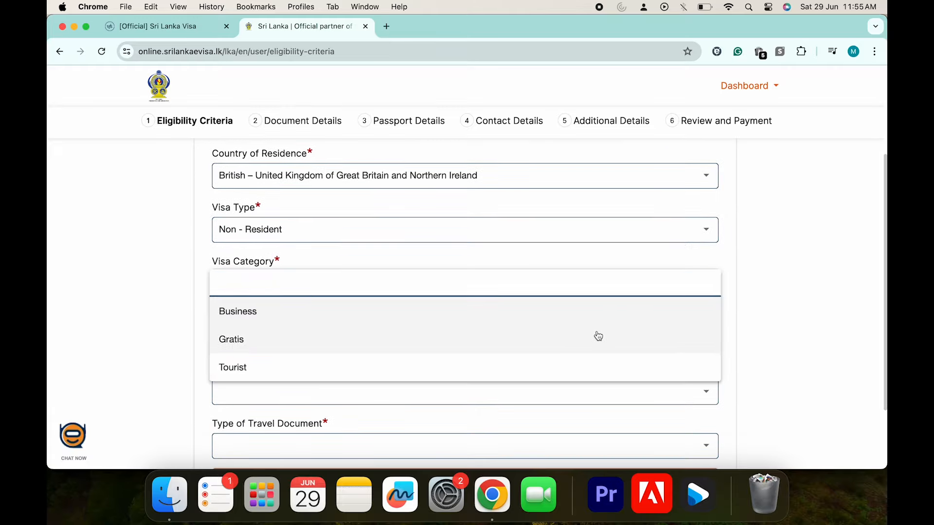
scroll(589, 347, down, 2)
click(428, 341)
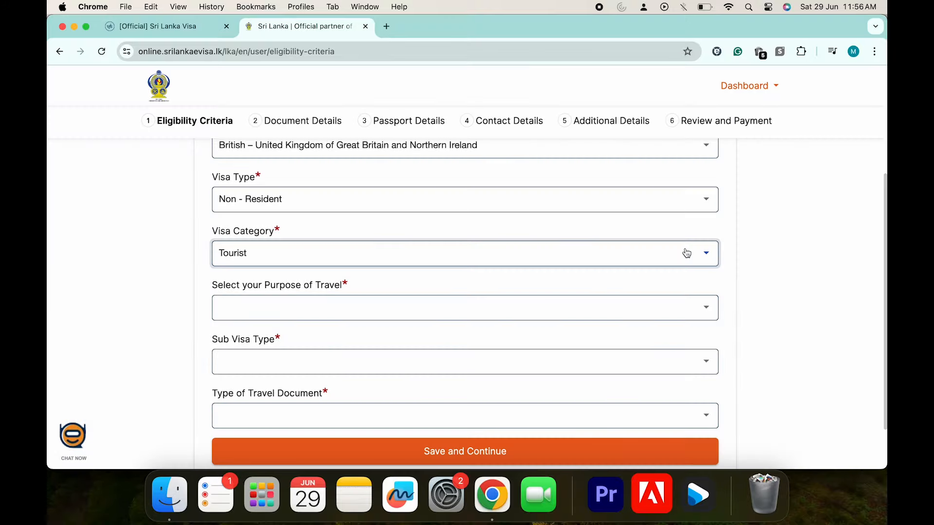
click(353, 311)
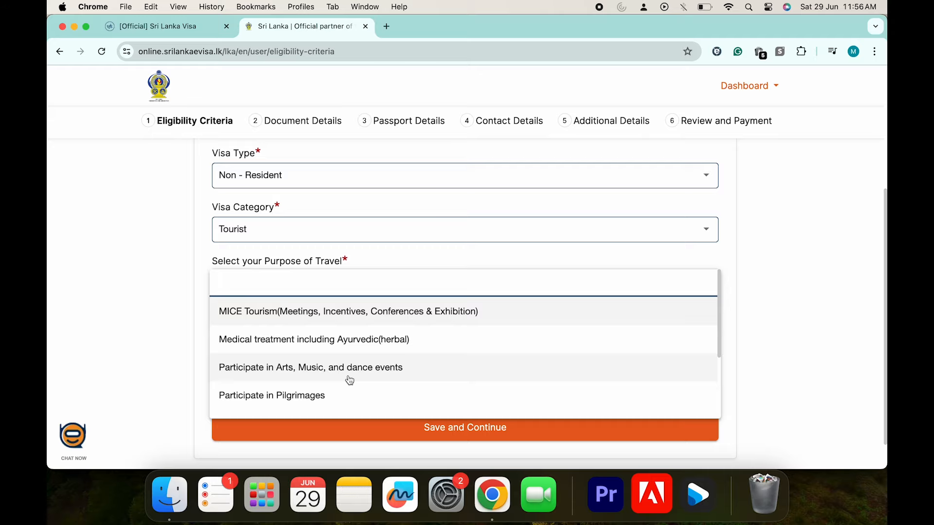
scroll(350, 380, down, 5)
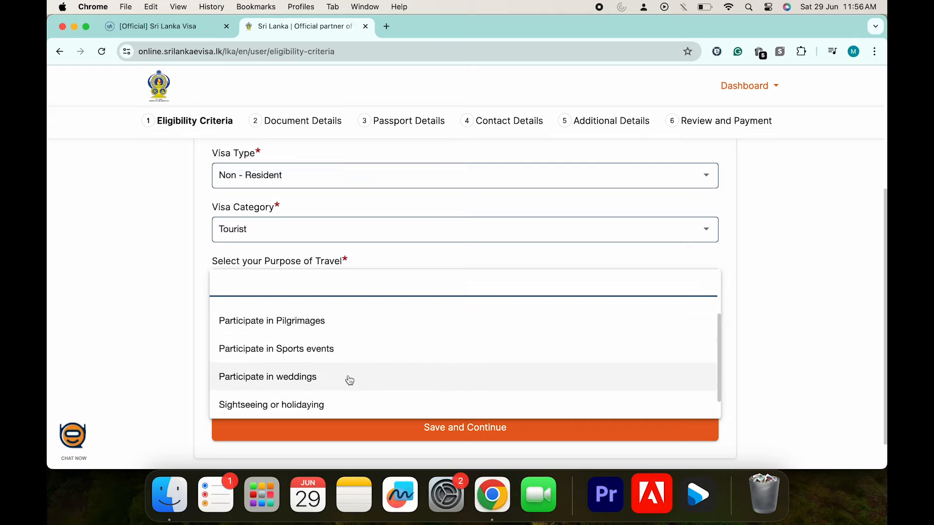
click(325, 379)
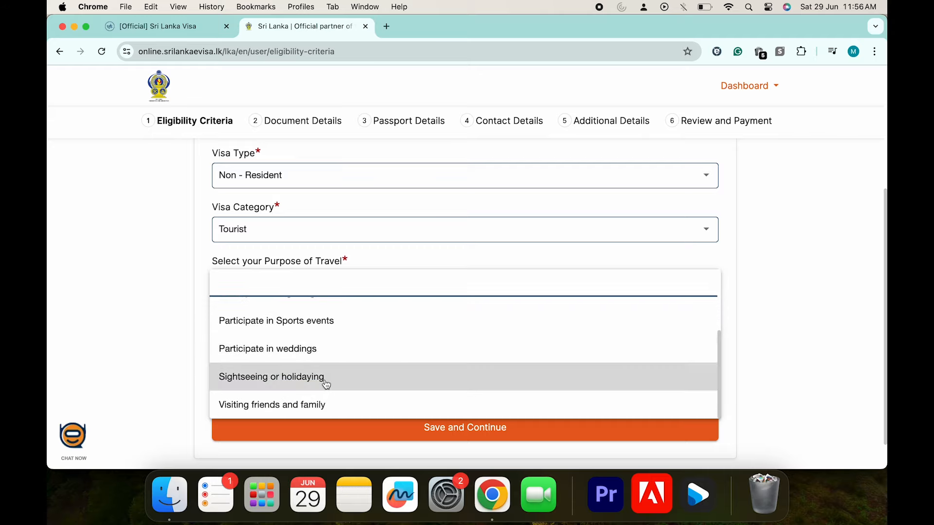
click(454, 341)
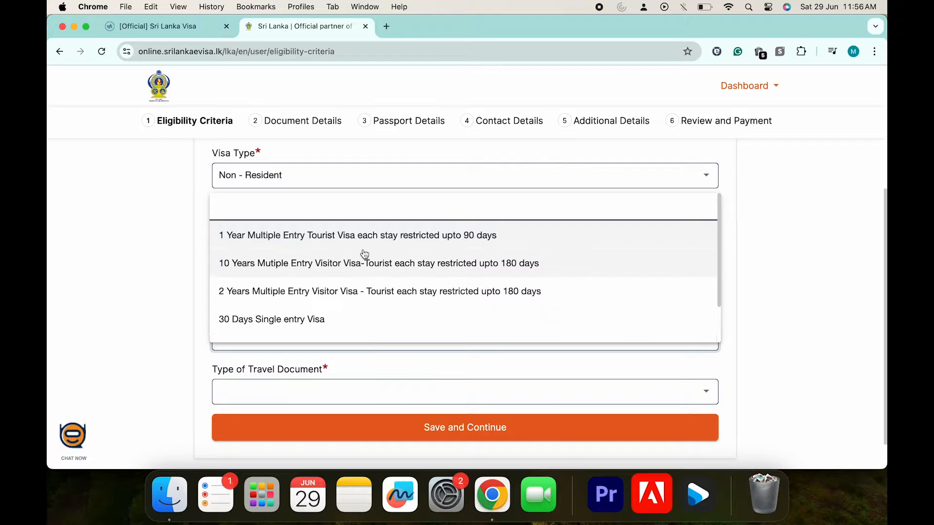
click(316, 321)
scroll(596, 344, down, 2)
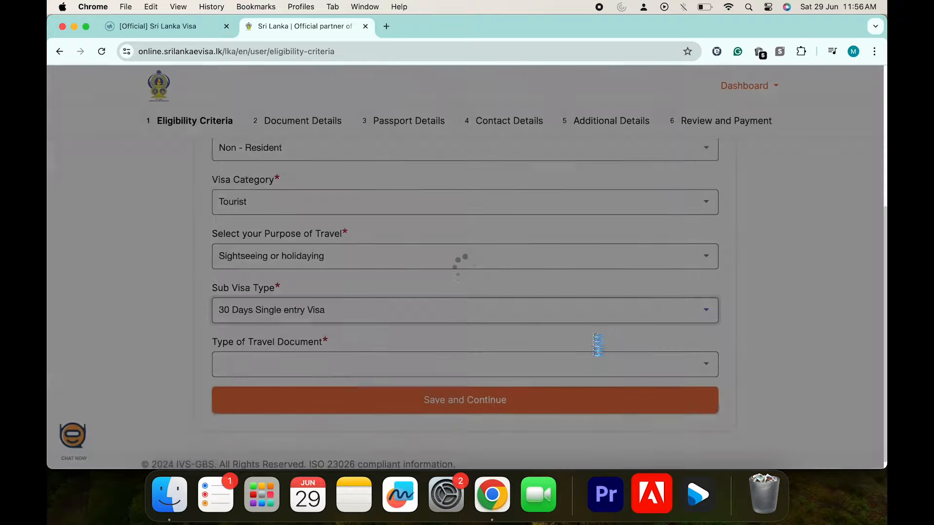
click(530, 355)
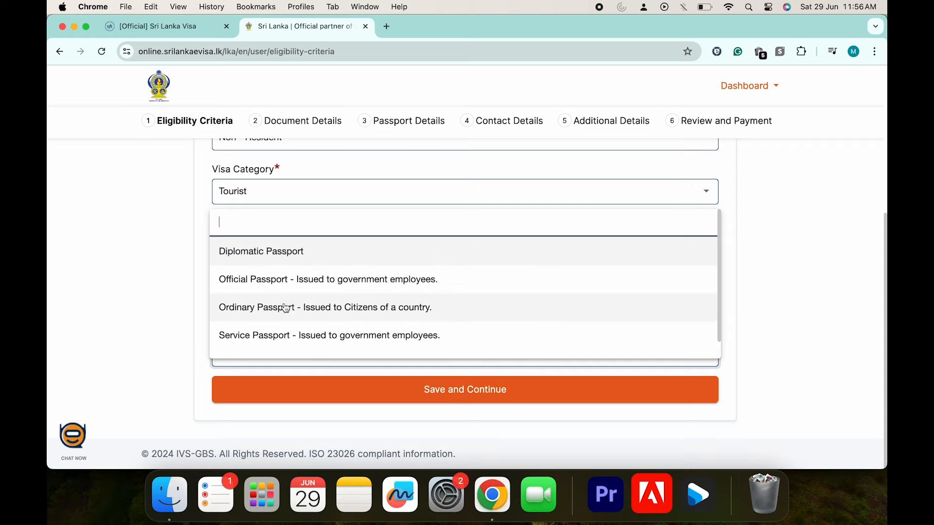
click(340, 317)
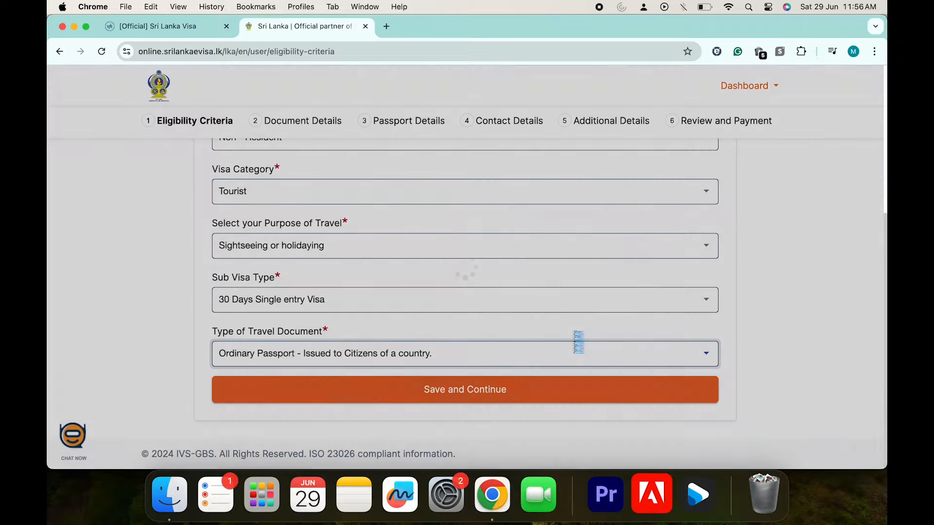
scroll(573, 335, up, 3)
scroll(574, 334, down, 5)
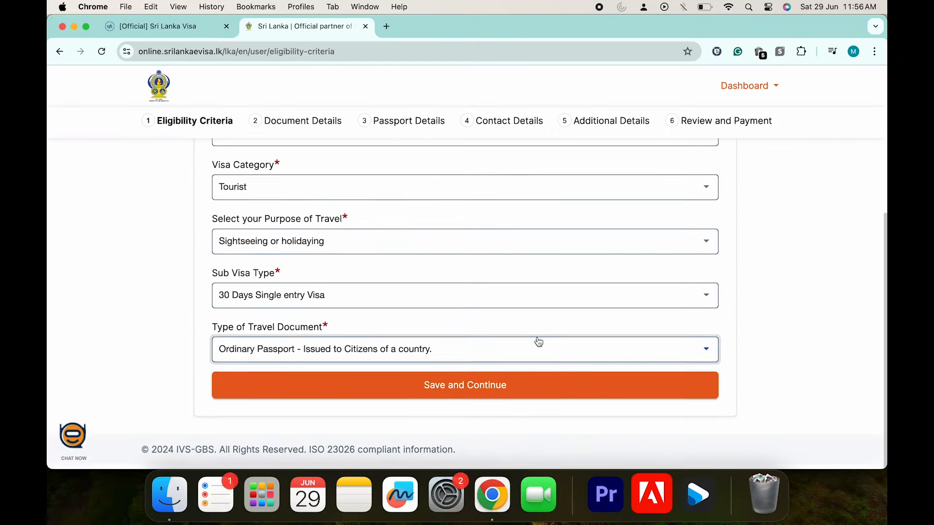
Save the eligibility answers, close the extra visa tab, and upload the cropped passport photo dummy pic.jpg
click(494, 389)
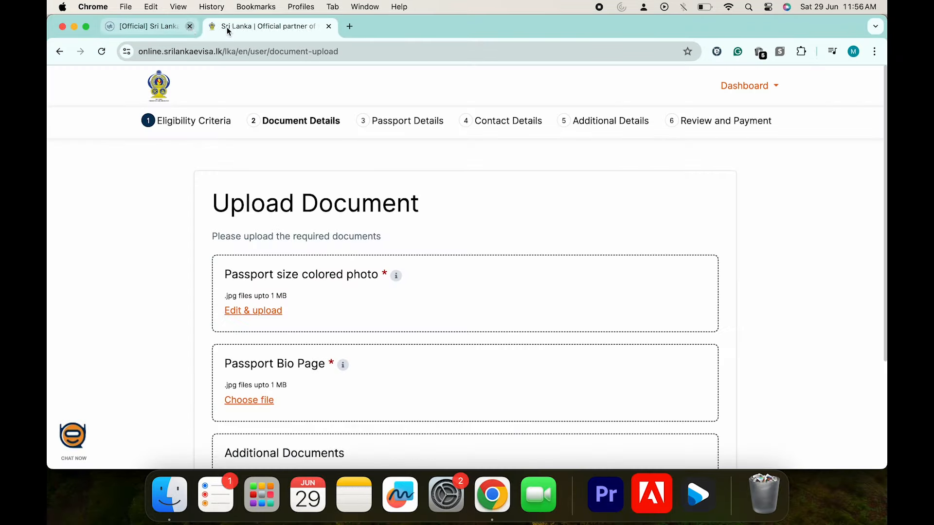
click(226, 26)
scroll(421, 262, down, 1)
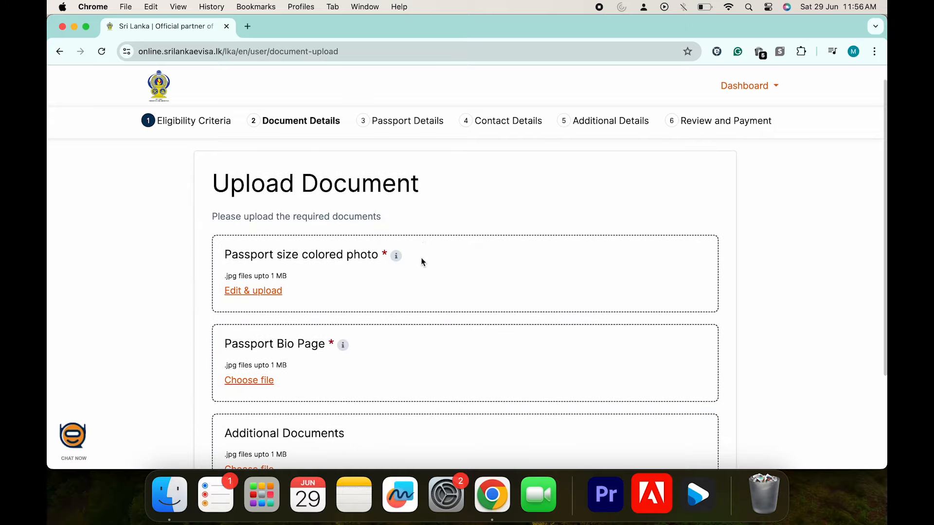
click(270, 292)
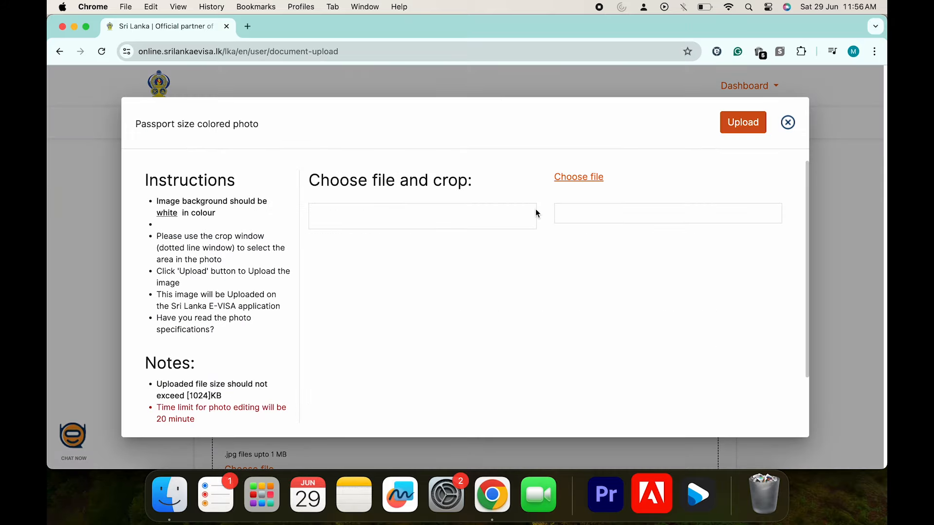
click(584, 177)
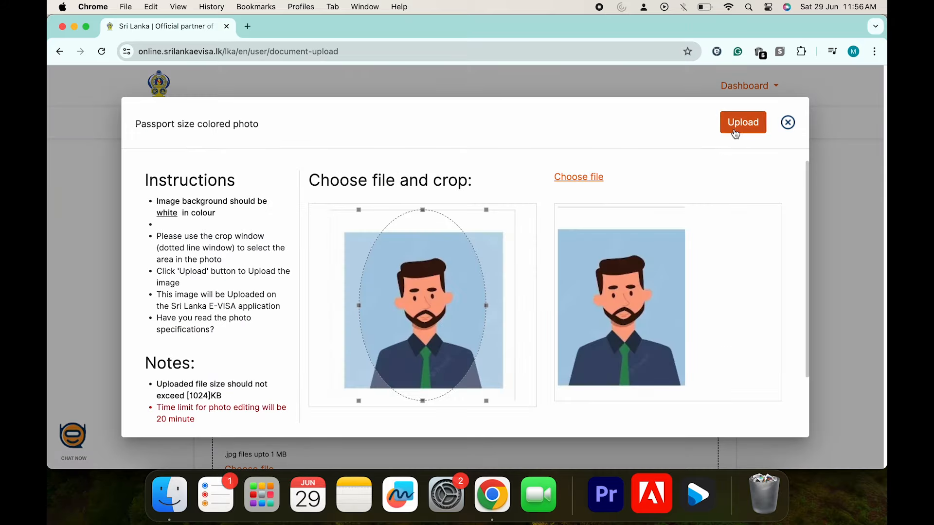
click(735, 126)
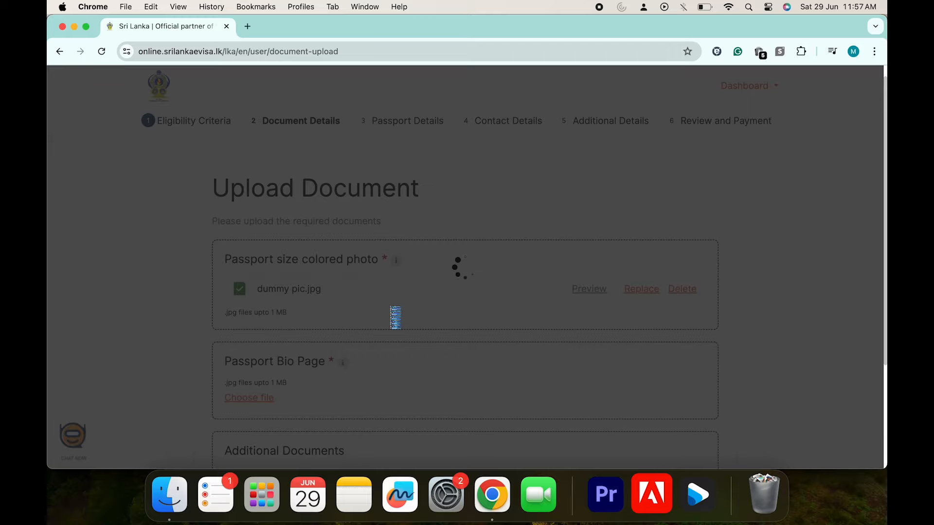
scroll(391, 311, down, 5)
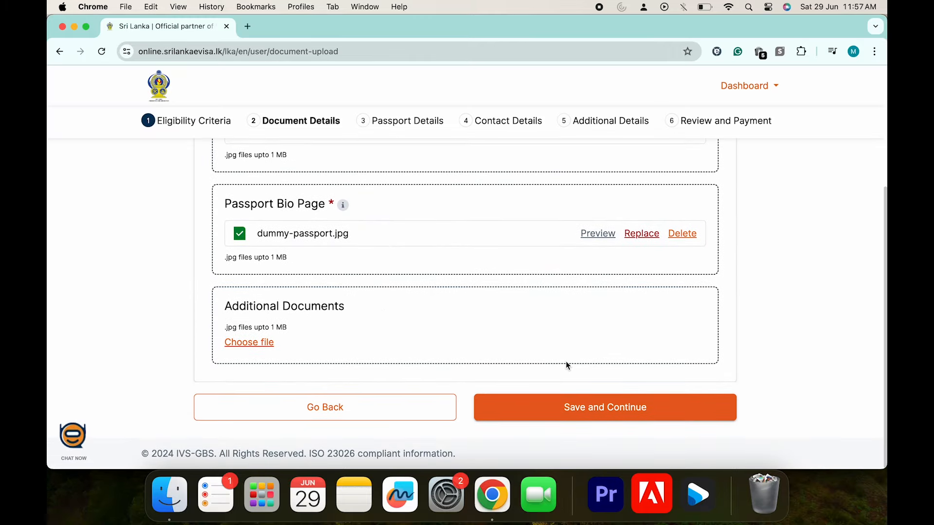
Save the documents, then enter the passport number and issue date 01/06/2018
click(569, 411)
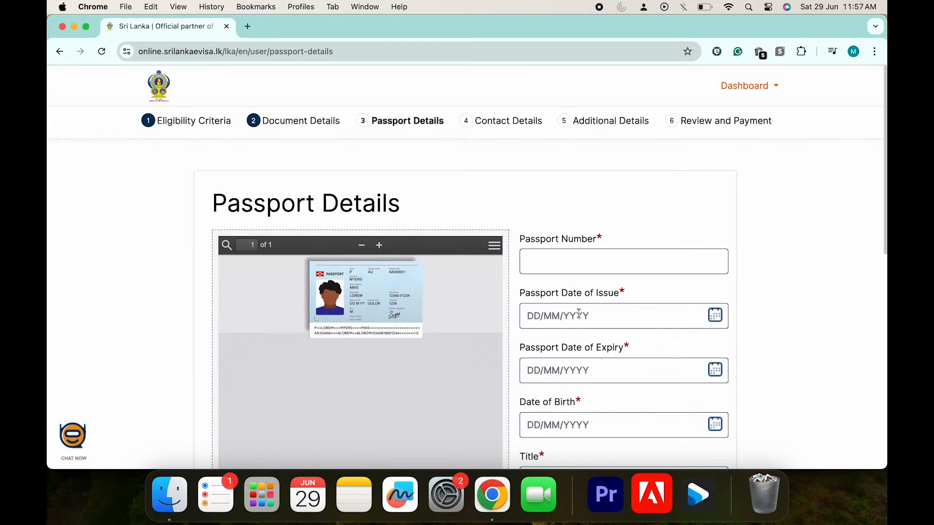
click(596, 263)
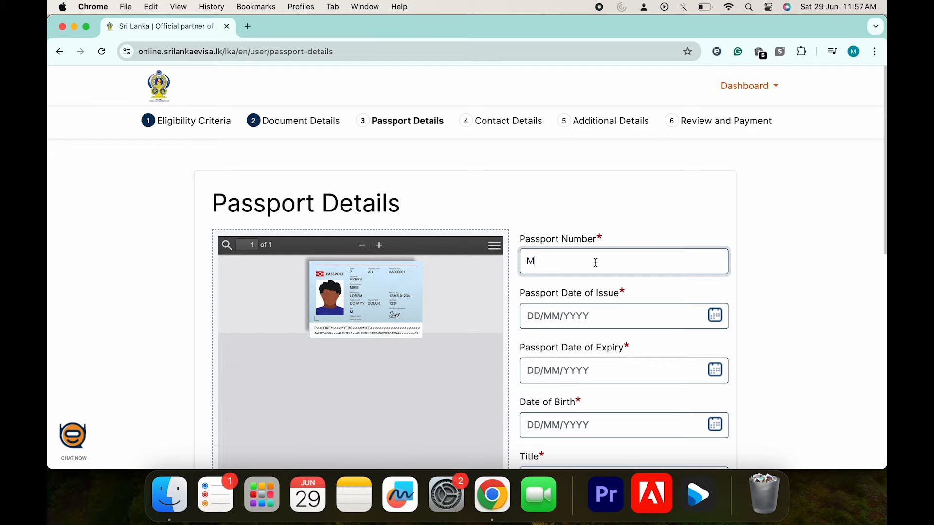
text(M999999)
click(715, 316)
click(605, 142)
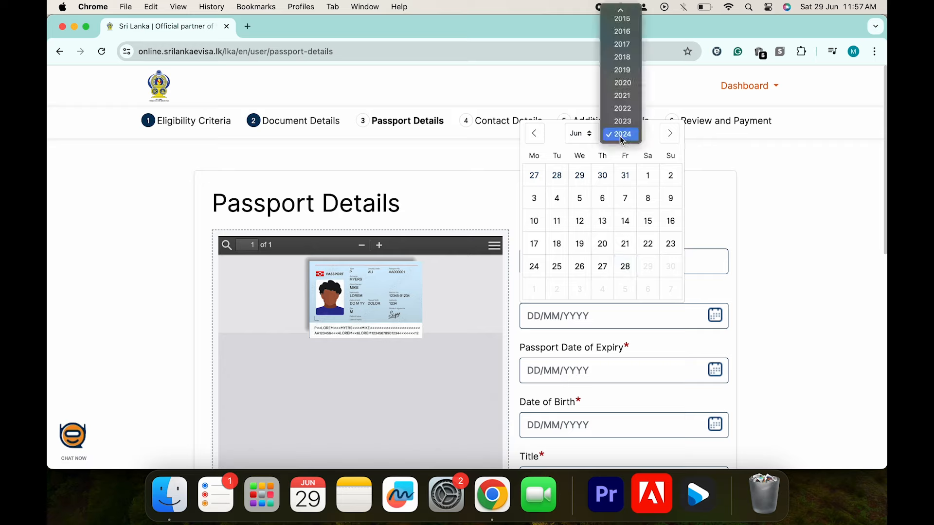
click(612, 141)
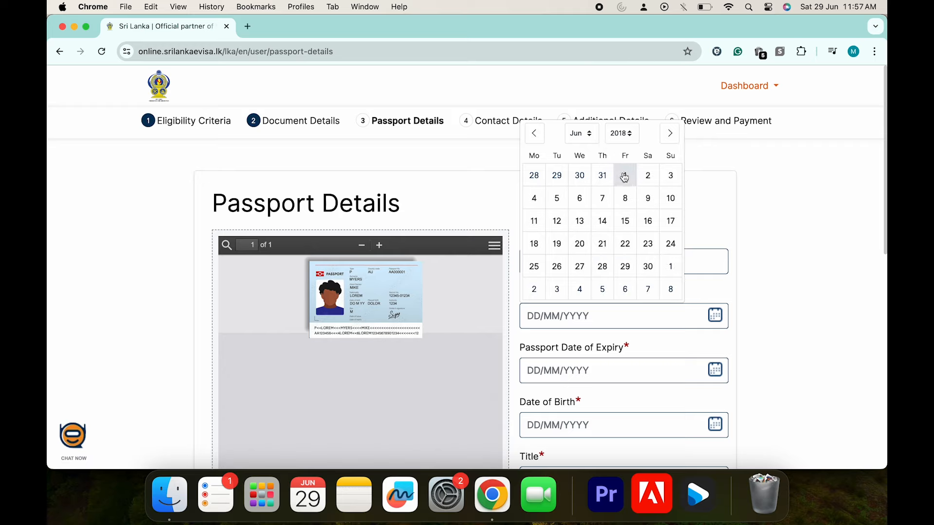
click(627, 176)
click(716, 371)
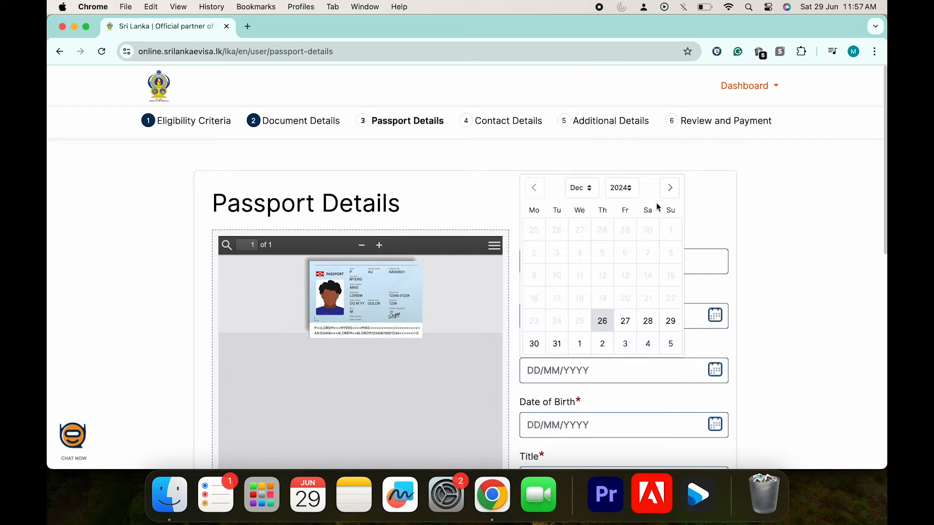
click(621, 189)
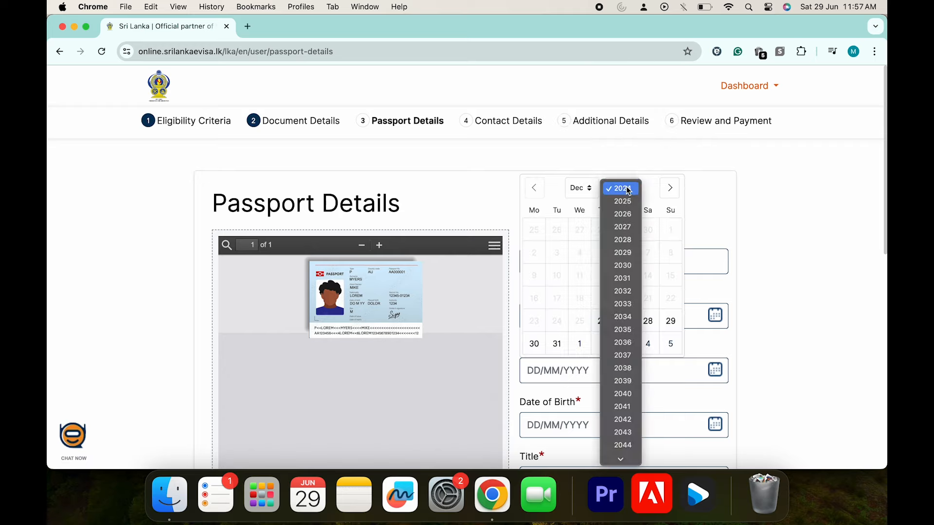
click(628, 240)
click(623, 229)
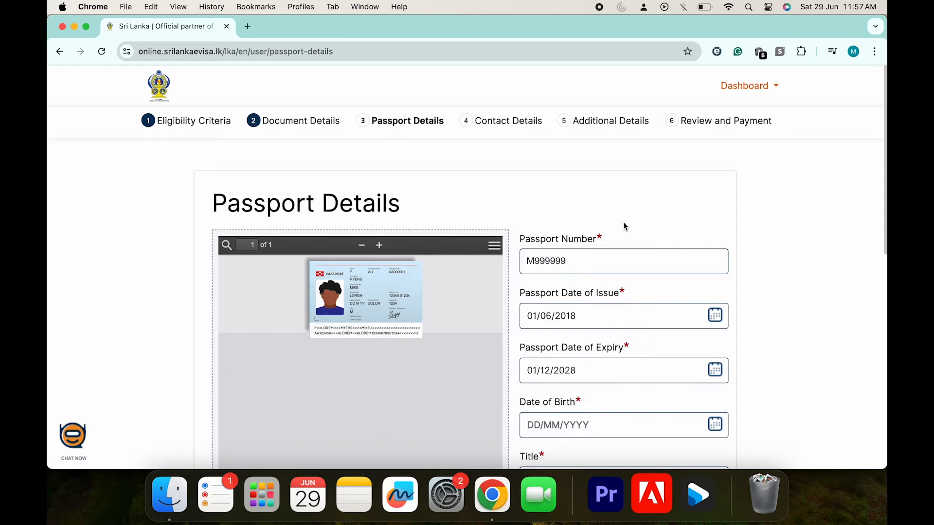
scroll(660, 401, down, 3)
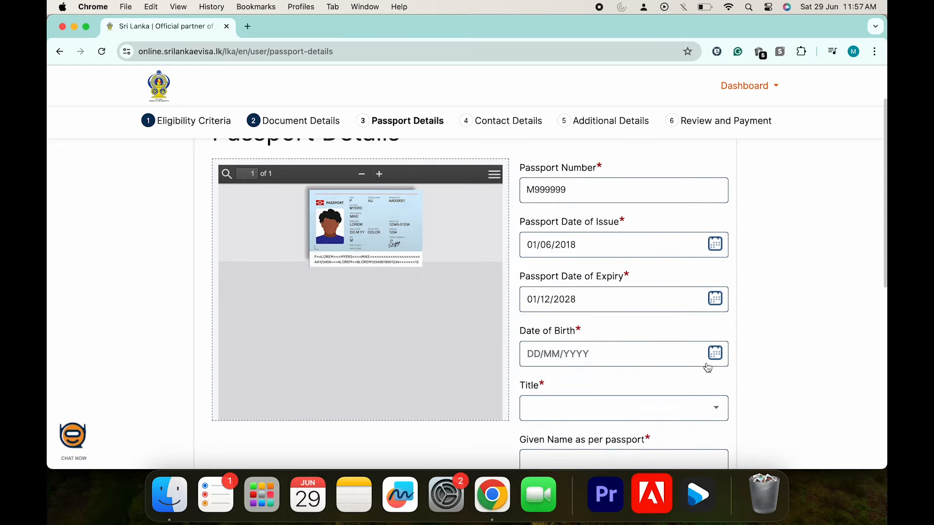
click(715, 353)
click(622, 171)
scroll(629, 95, up, 5)
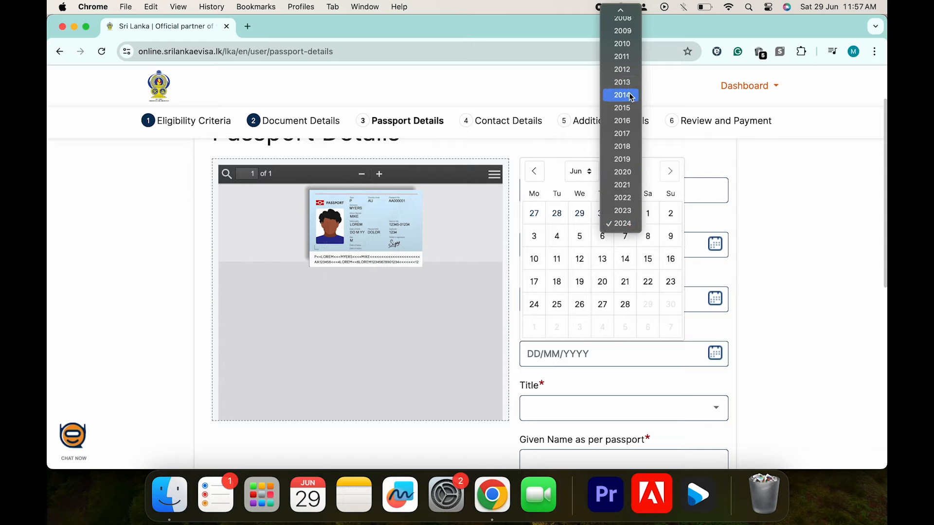
click(626, 32)
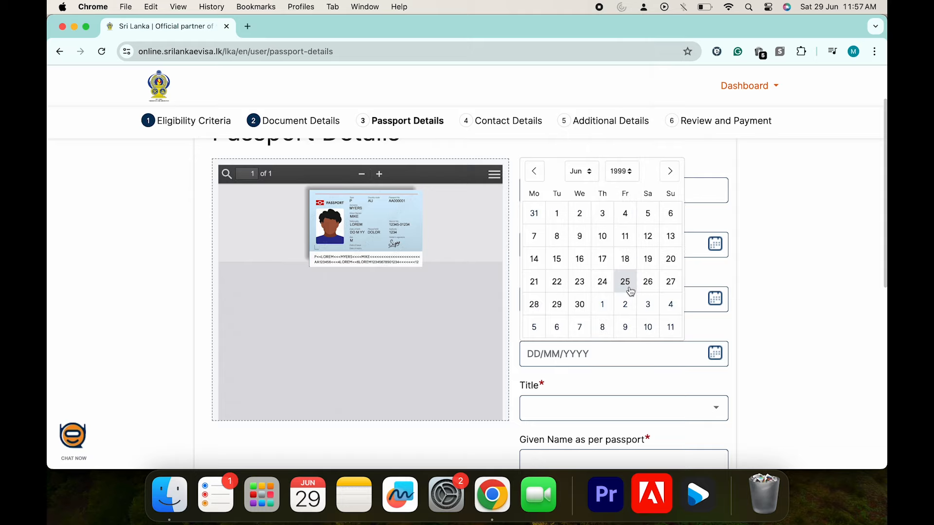
click(626, 281)
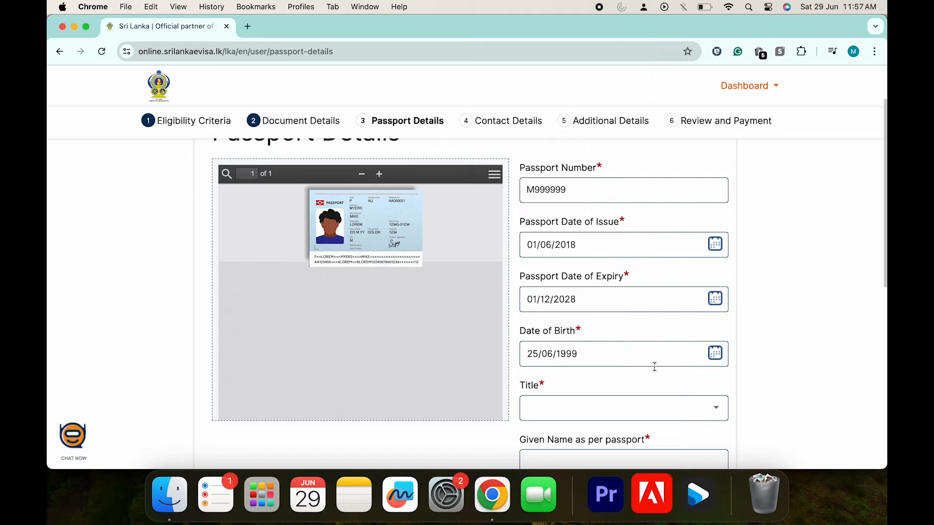
scroll(655, 367, down, 3)
Choose title Mr. and enter the applicant's given name and surname
click(680, 333)
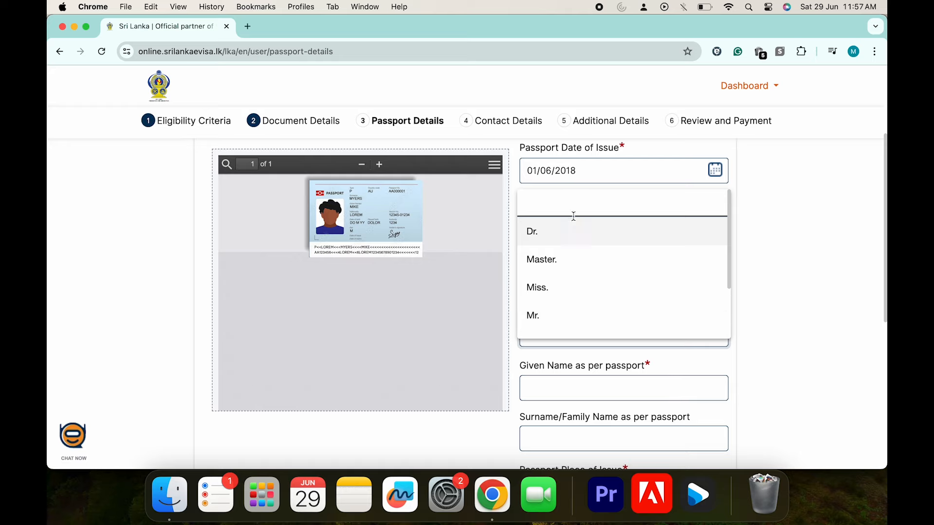
click(557, 317)
click(567, 387)
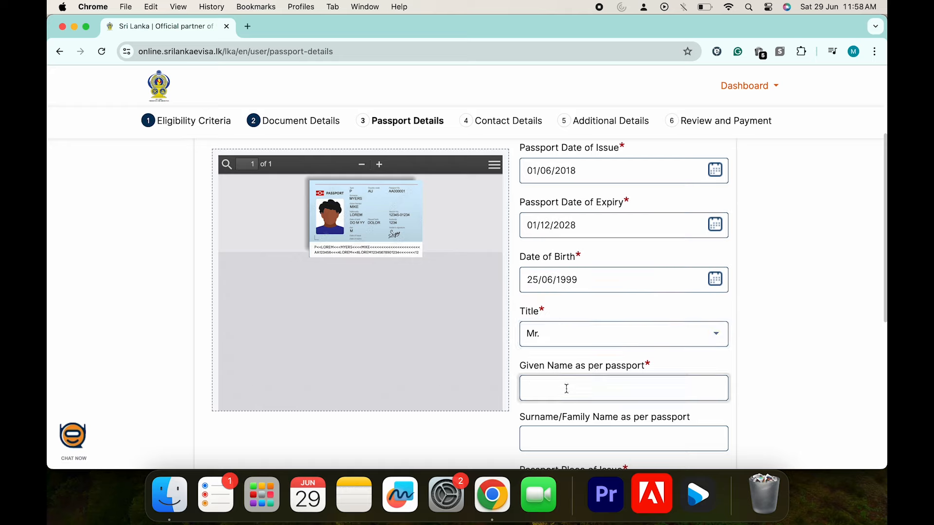
key(Tab)
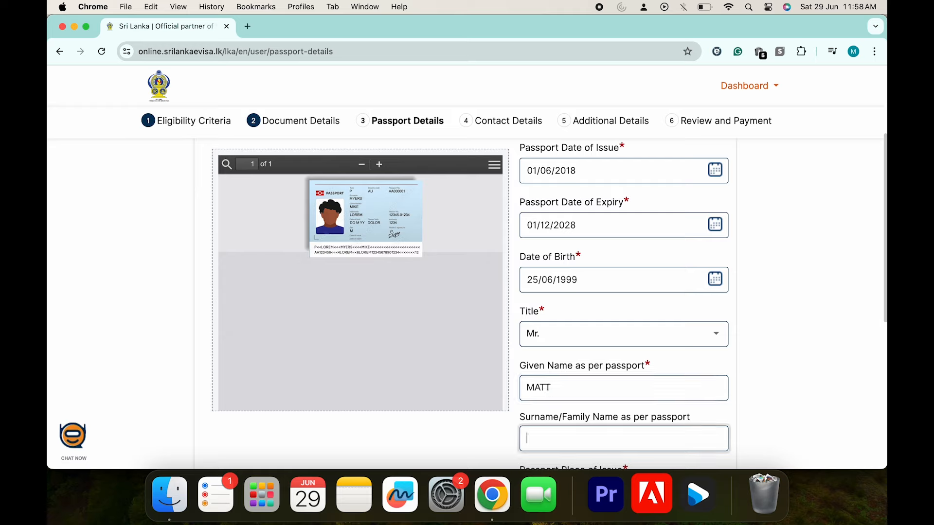
scroll(656, 389, down, 5)
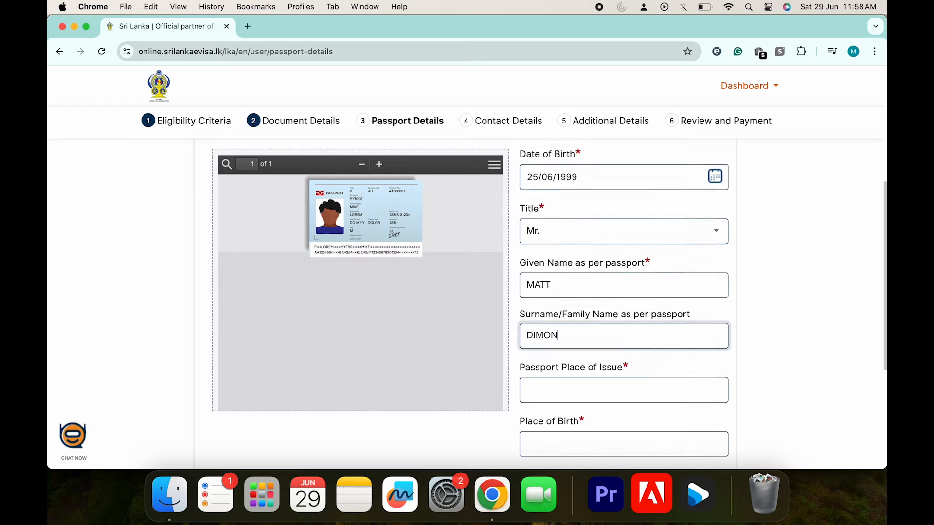
Enter LONDON as place of issue and birth, choose Single and Male, and save
click(628, 390)
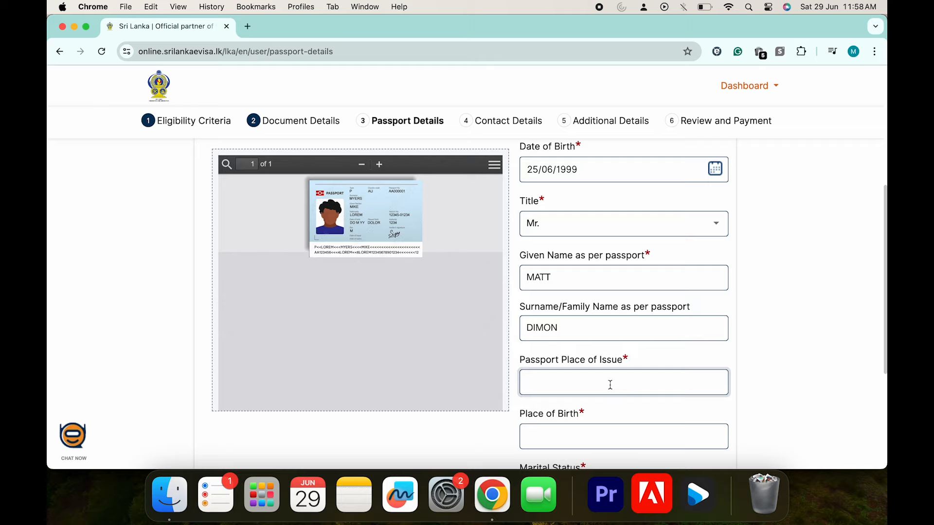
text(LONDON)
click(585, 440)
text(LONDON)
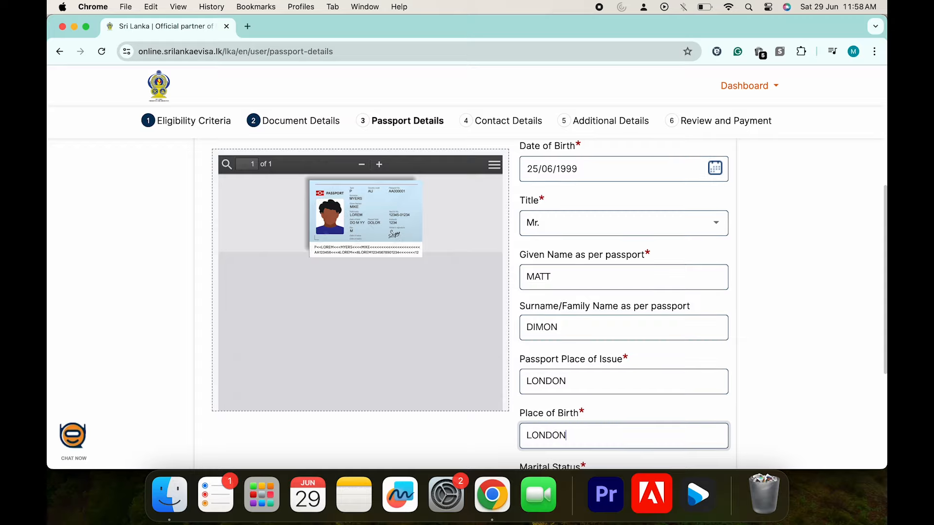
scroll(575, 432, down, 4)
click(600, 368)
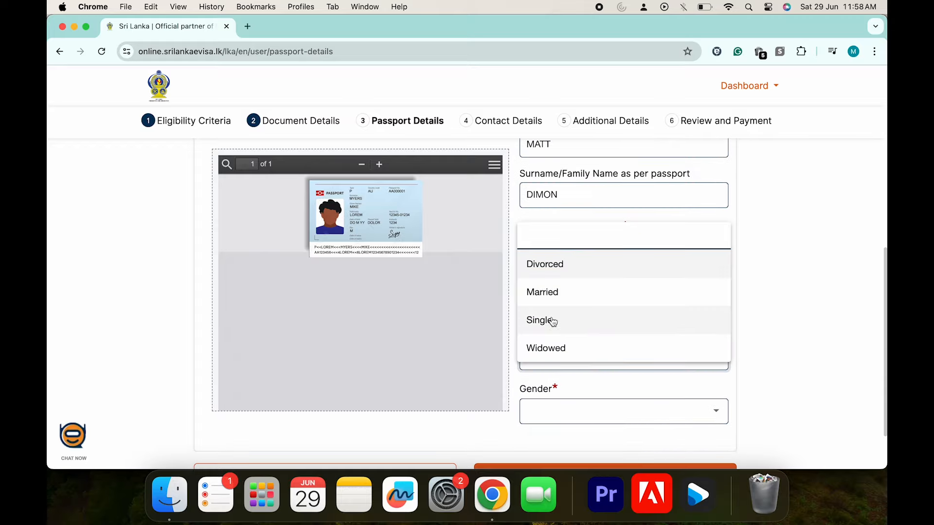
click(553, 320)
click(559, 412)
click(552, 374)
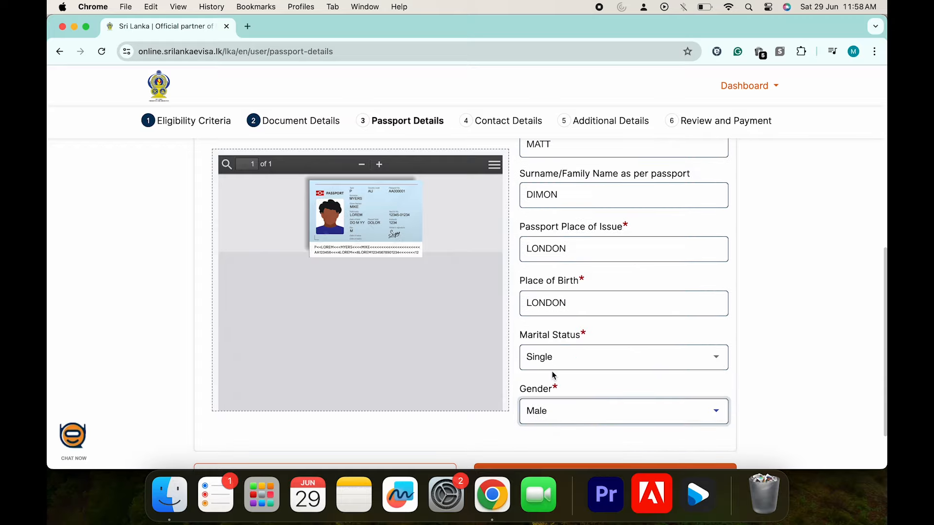
scroll(553, 375, down, 2)
click(586, 414)
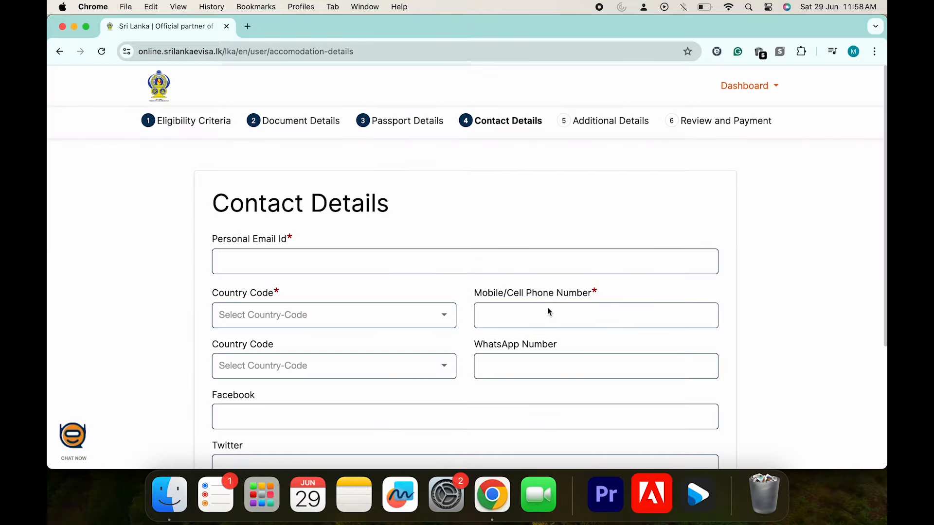
Paste the contact email and enter the mobile number with the +44 United Kingdom code
click(270, 265)
key(super+v)
click(274, 313)
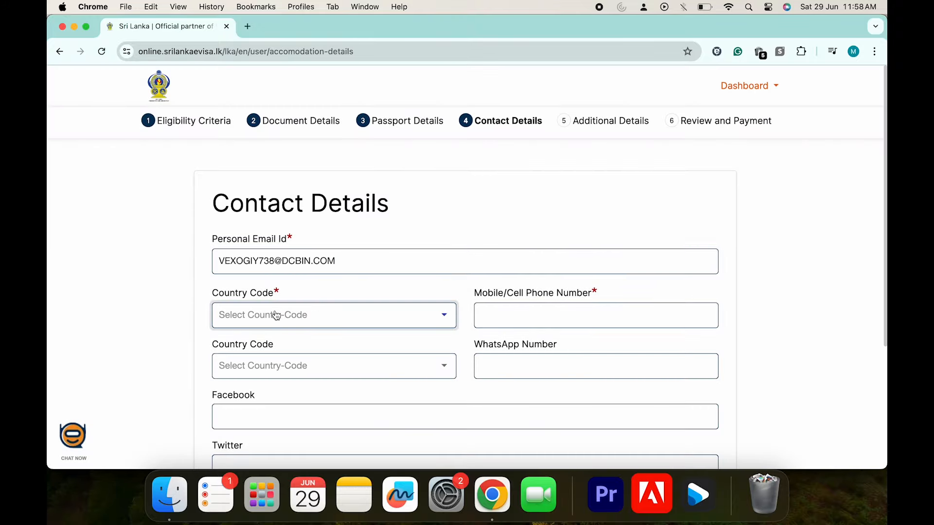
text(unit)
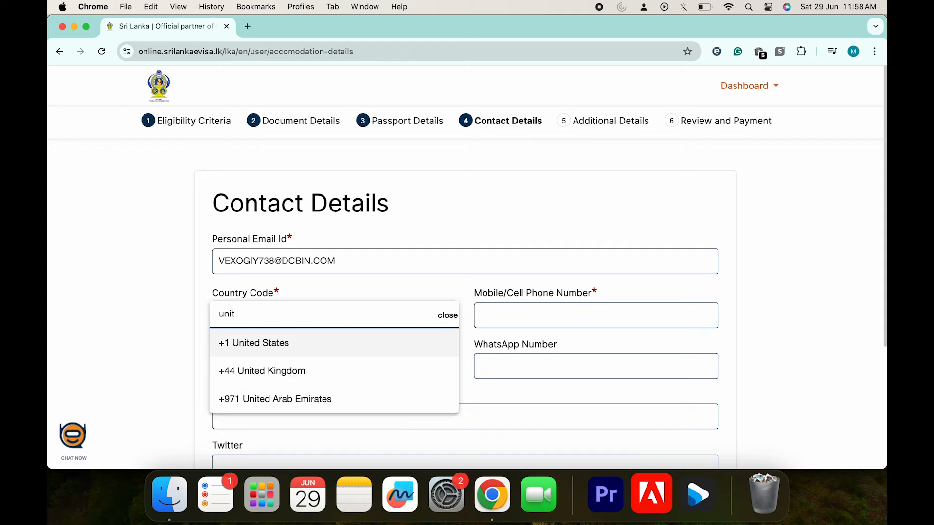
click(271, 371)
click(483, 315)
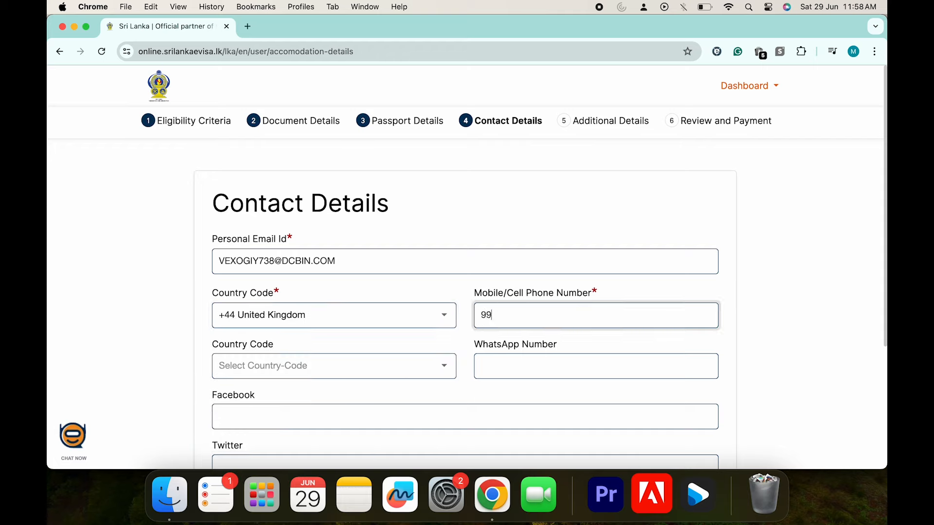
text(9999999999)
Enter the WhatsApp number with the +44 United Kingdom code and save the contact details
click(423, 375)
text(n)
key(BackSpace)
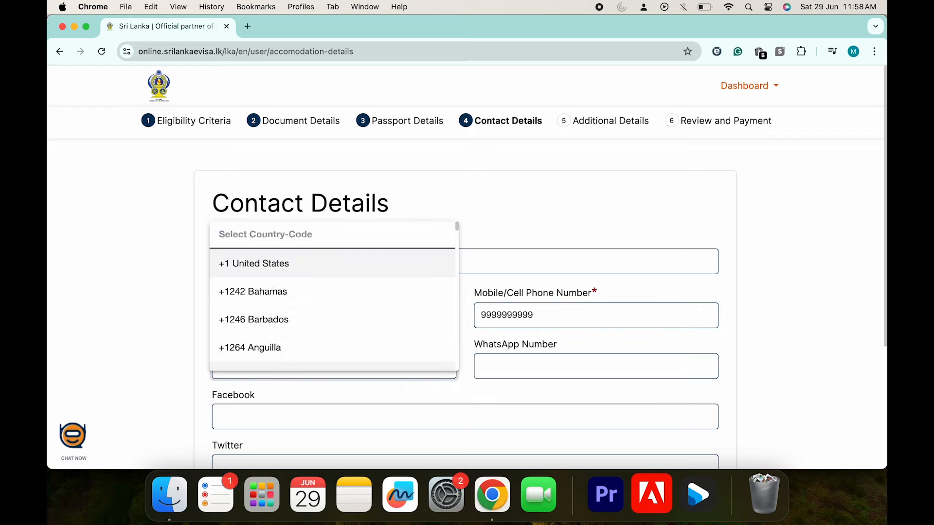
text(uni)
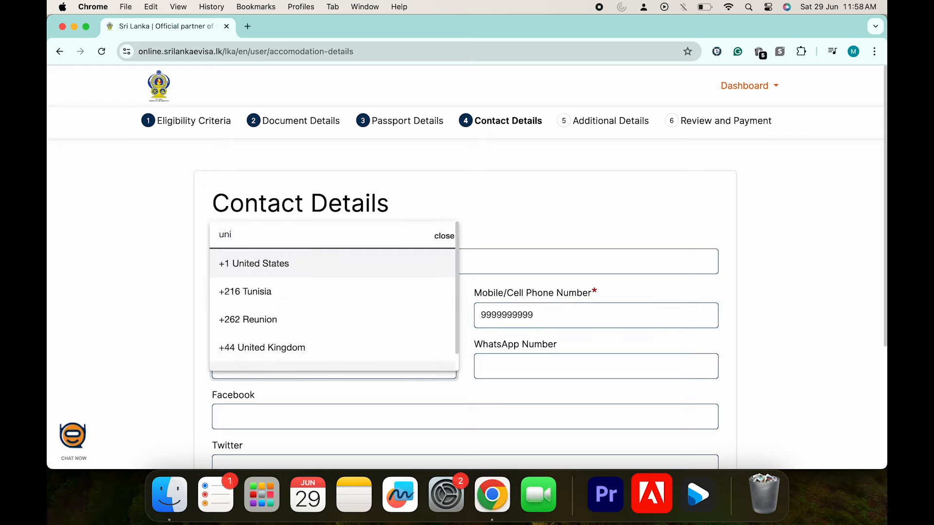
click(308, 357)
click(524, 369)
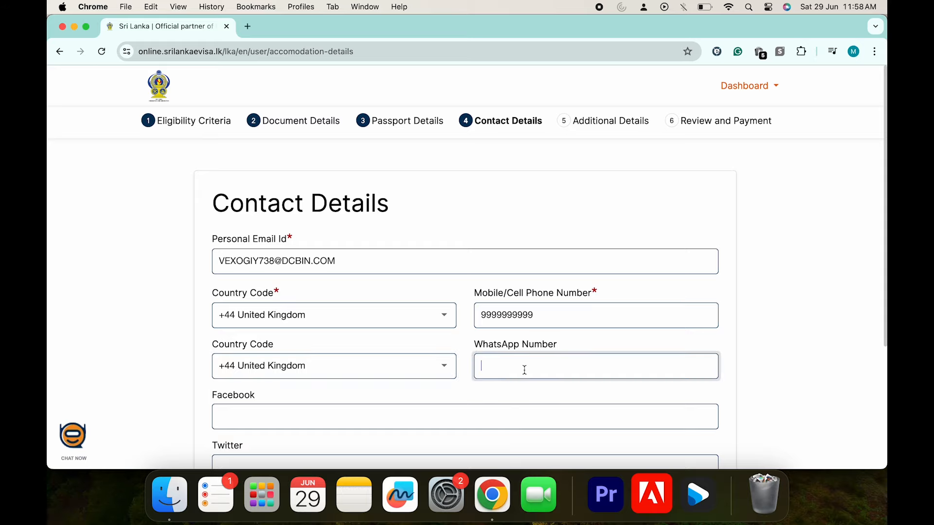
text(9999999999)
scroll(487, 460, down, 2)
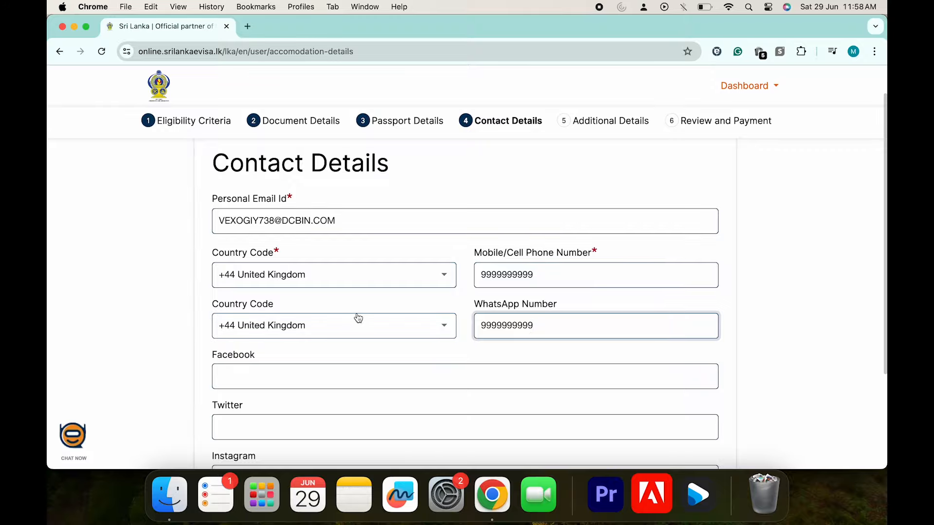
scroll(500, 325, down, 4)
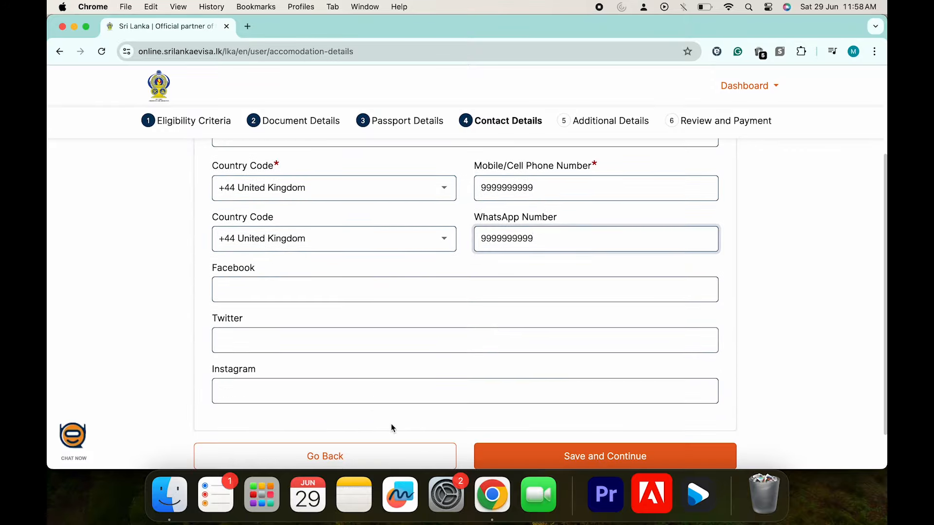
scroll(391, 424, down, 2)
click(553, 414)
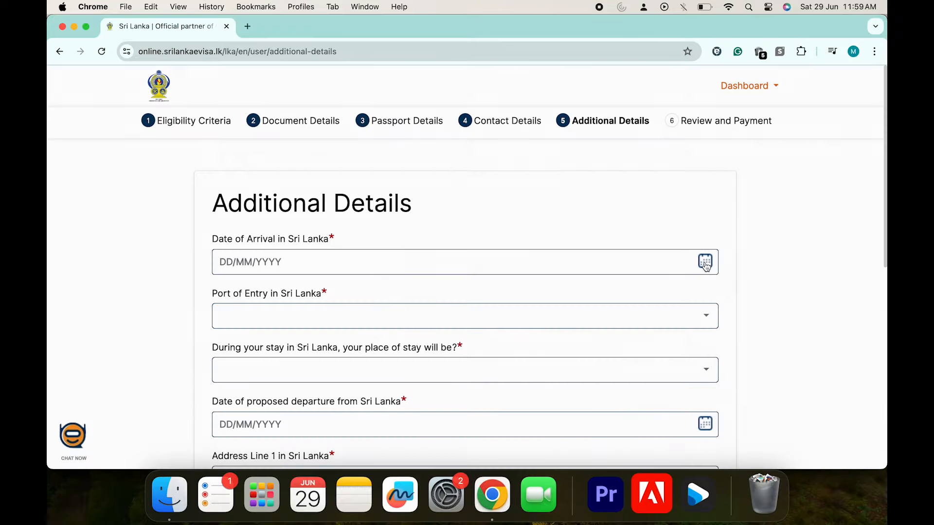
Set arrival 30/07/2024, entry via Bandaranaike International Airport, and Hotel as place of stay
click(707, 265)
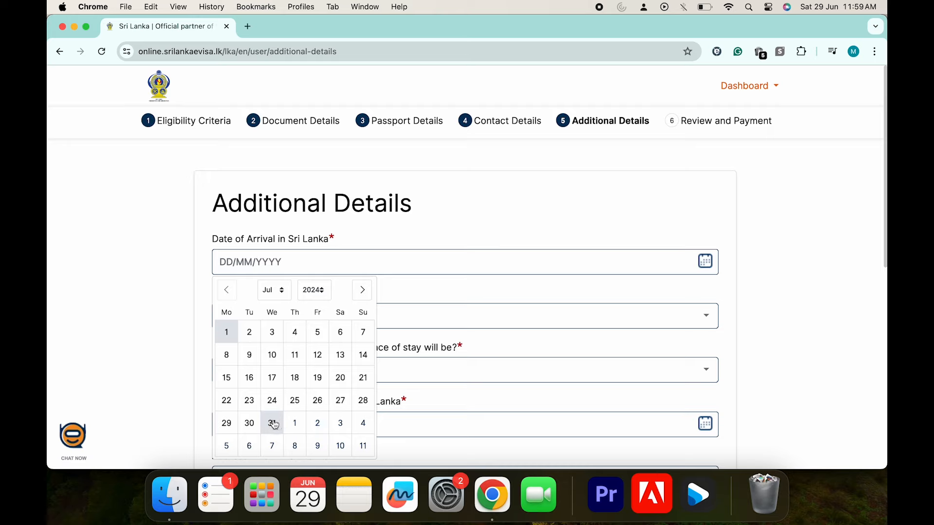
click(250, 423)
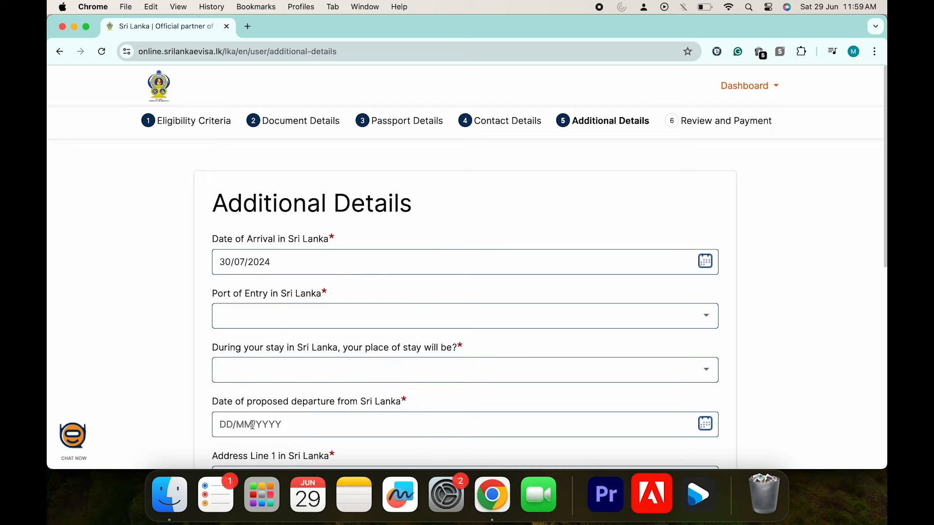
click(695, 321)
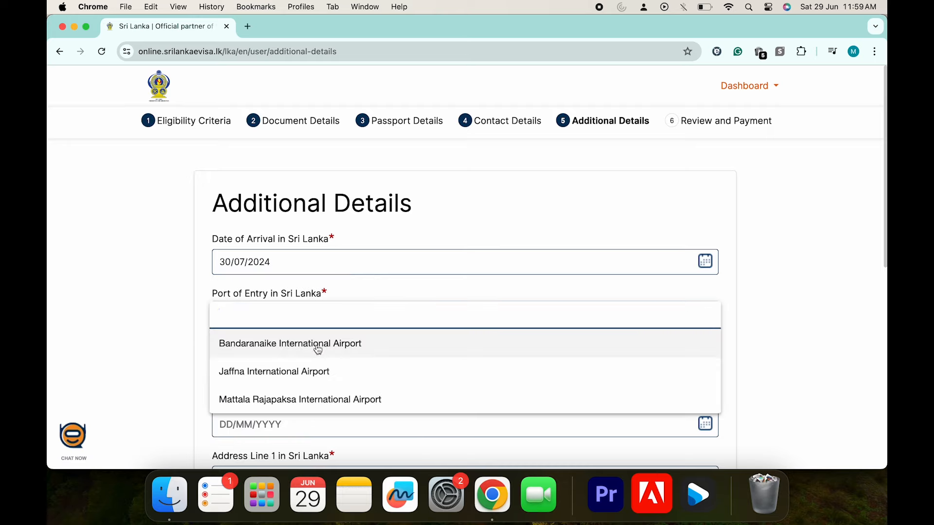
click(324, 354)
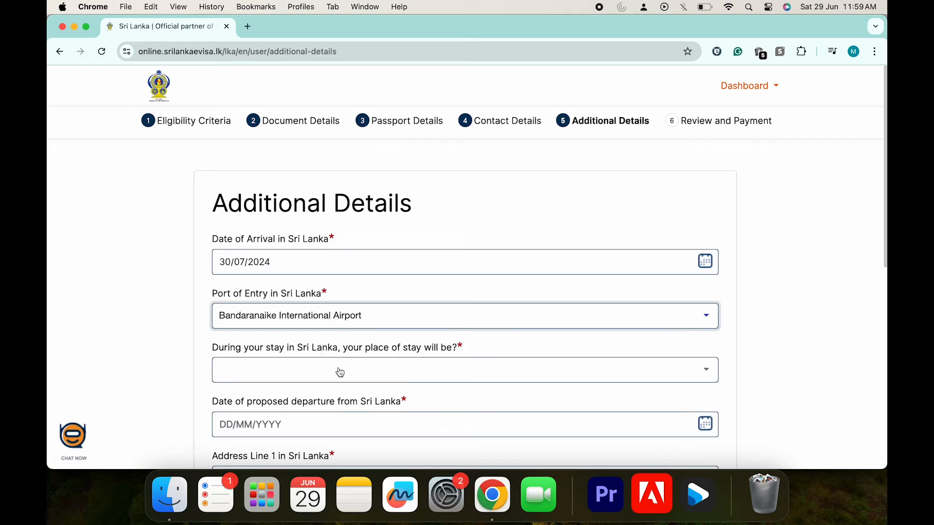
click(304, 371)
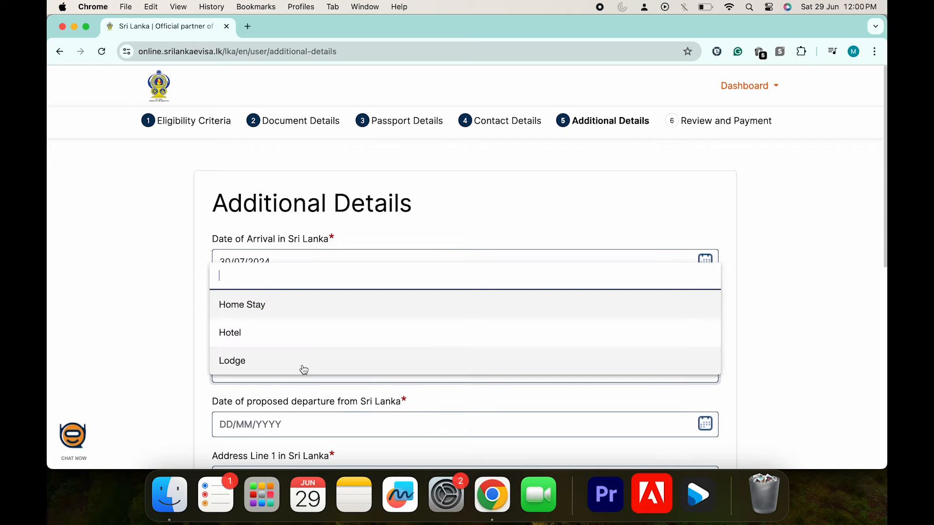
click(251, 336)
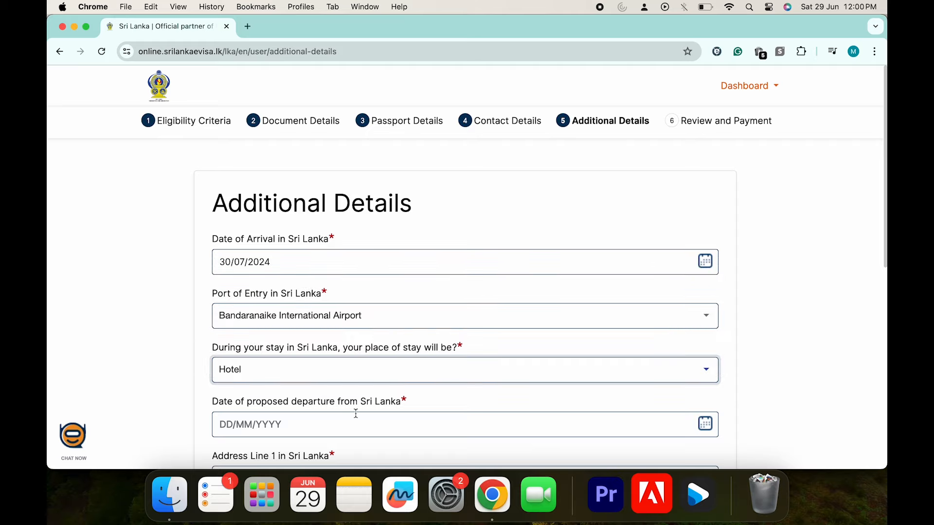
Pick 17 August 2024 in the departure date calendar
scroll(358, 403, down, 2)
click(403, 381)
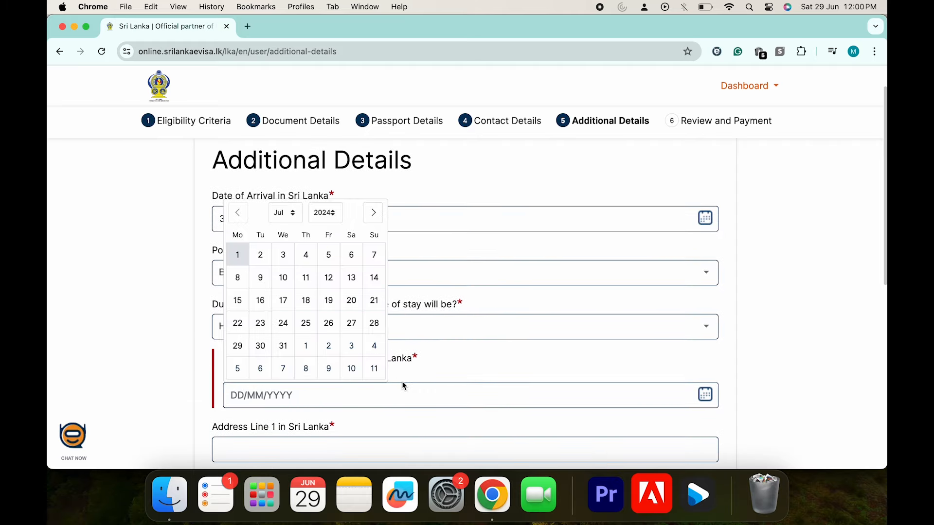
click(666, 365)
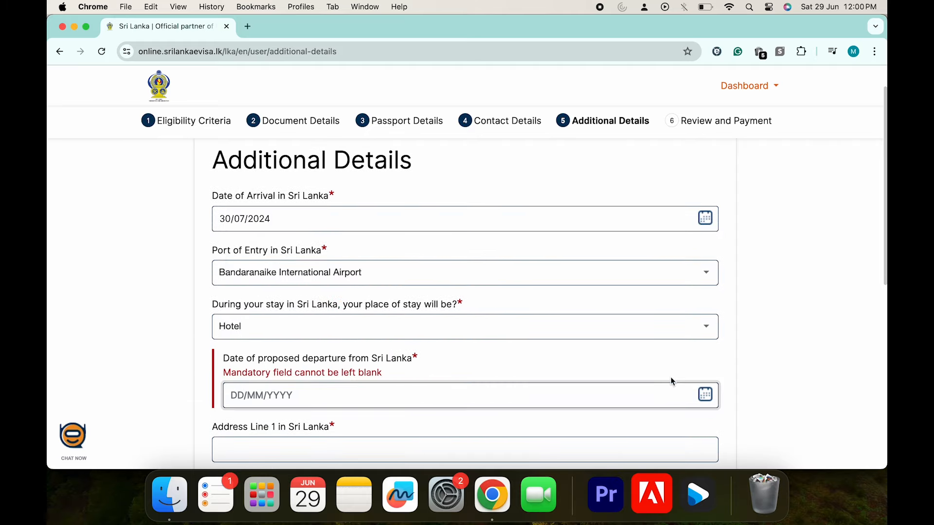
click(643, 396)
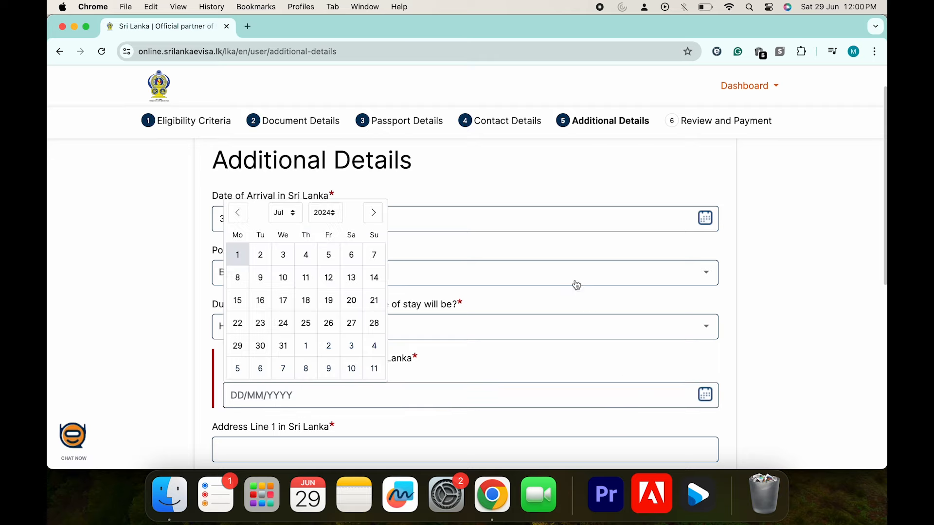
click(374, 214)
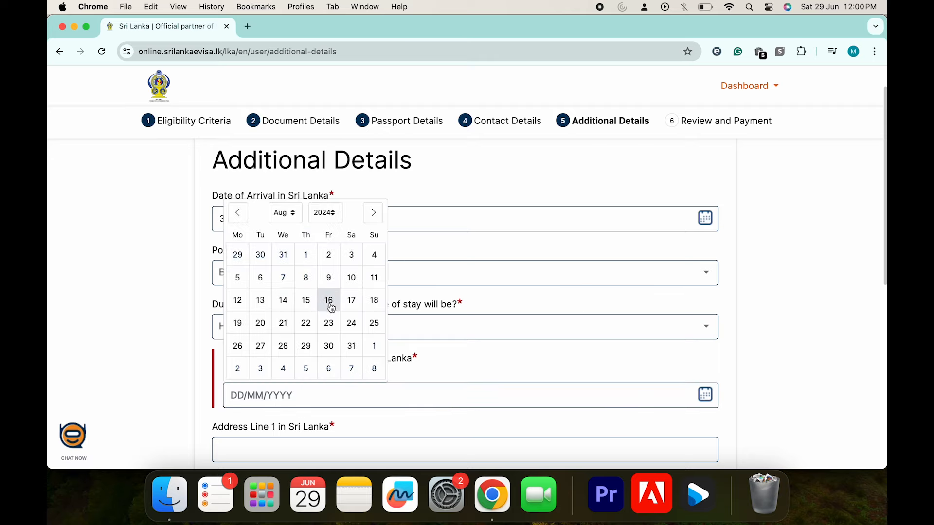
click(355, 306)
Fill Address Lines 1 and 2 with the hotel's address, moving the street part into line 2
scroll(380, 357, down, 3)
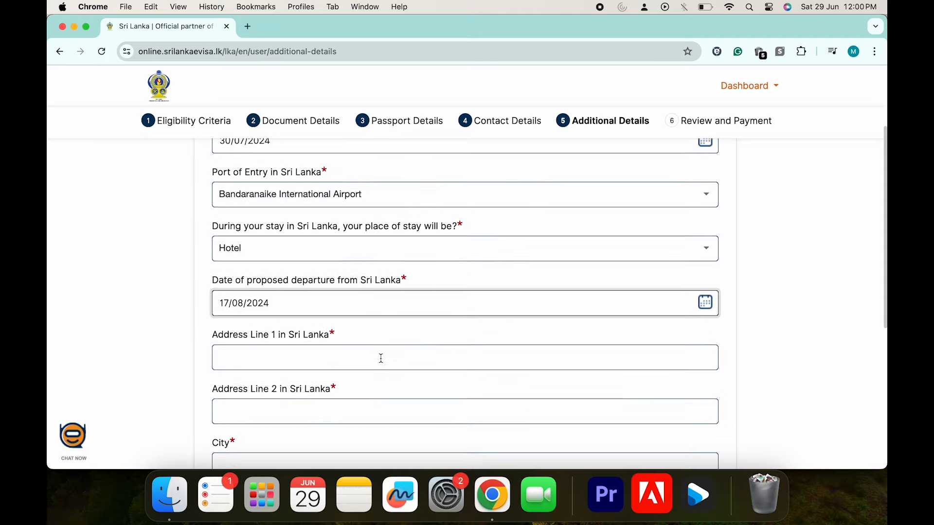
click(347, 342)
text(FLORA AND FAUNA MIRISSA 366 A UDUPILA,, 11000 MIRISSA, SRI LANKA)
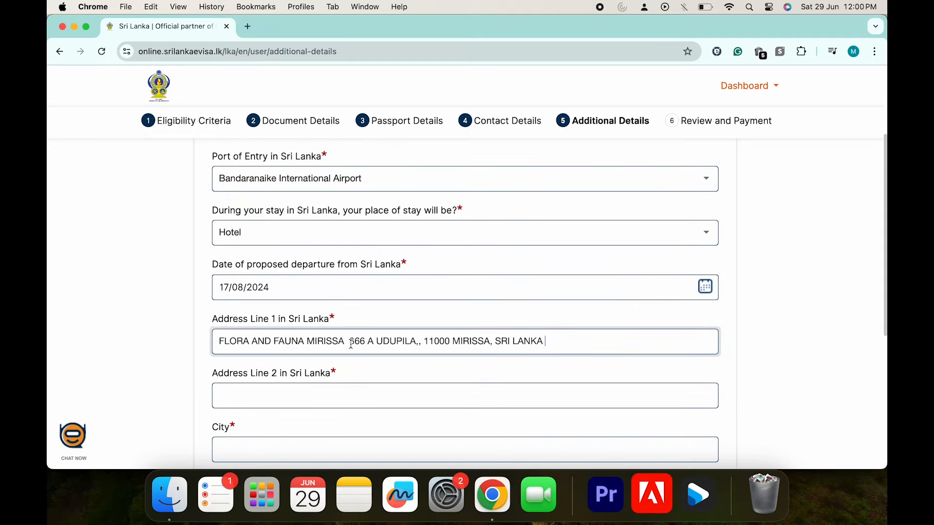
drag(349, 342, 533, 361)
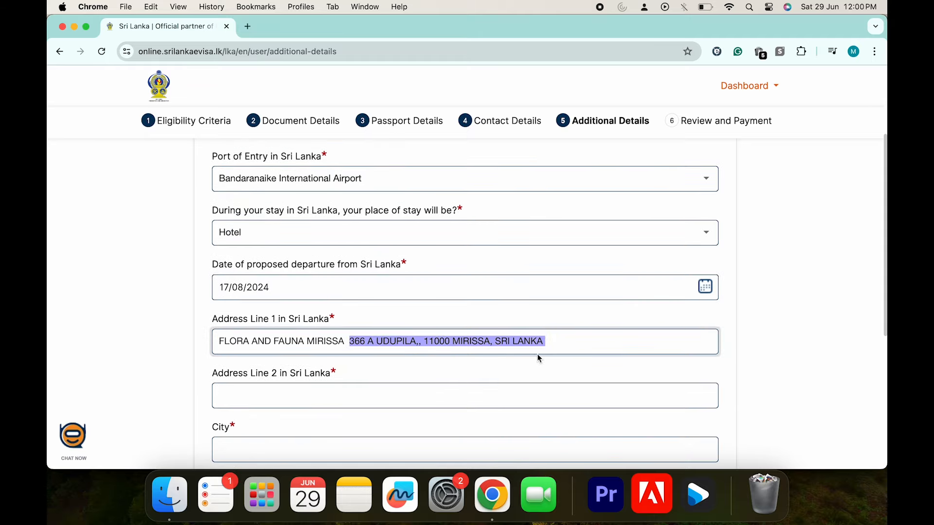
key(super+x)
click(400, 390)
key(super+v)
click(291, 395)
key(BackSpace)
Enter MIRISSA as the city and SOUTHERN PROV as the state
click(323, 450)
text(MIRISSA)
scroll(311, 428, down, 2)
click(301, 414)
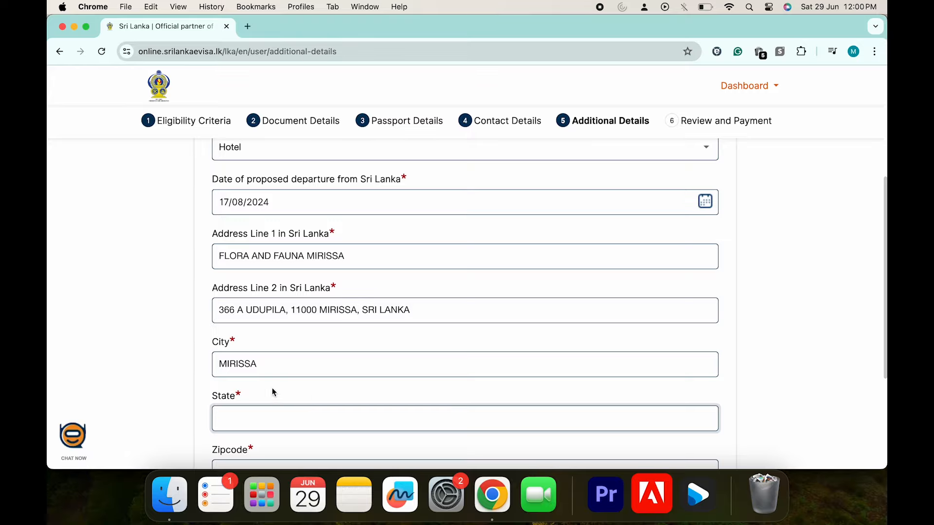
key(ctrl+Up)
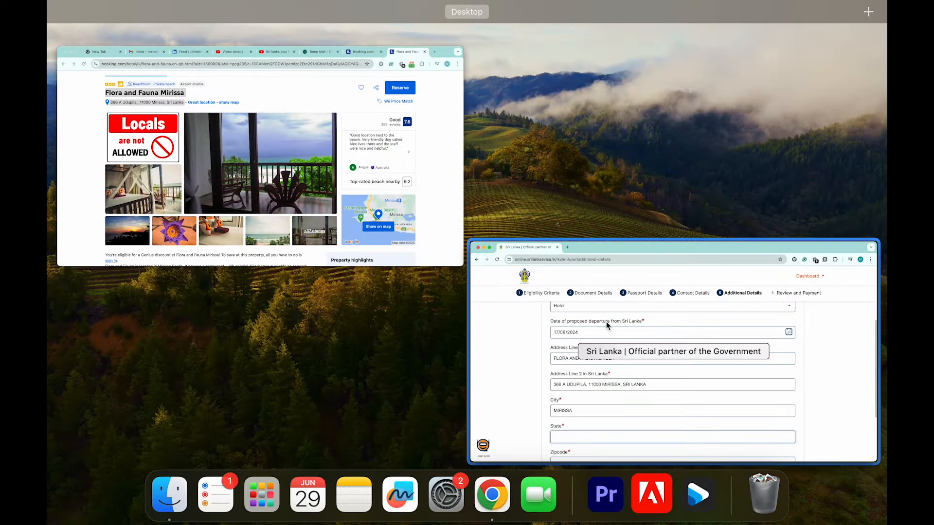
click(606, 322)
text(SOUT)
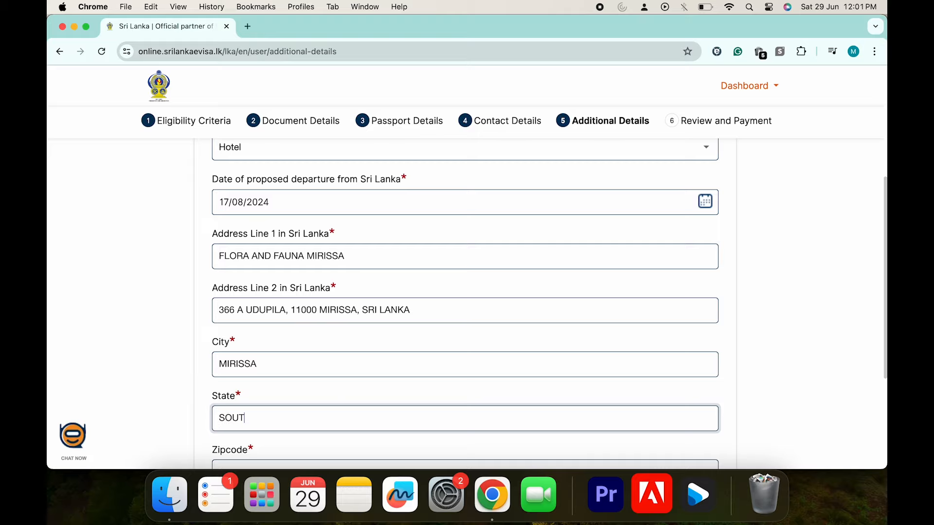
text(HERN PROVINCE)
Set the zipcode to 11000, copied from the address, and save the additional details
scroll(408, 440, down, 3)
scroll(396, 313, up, 6)
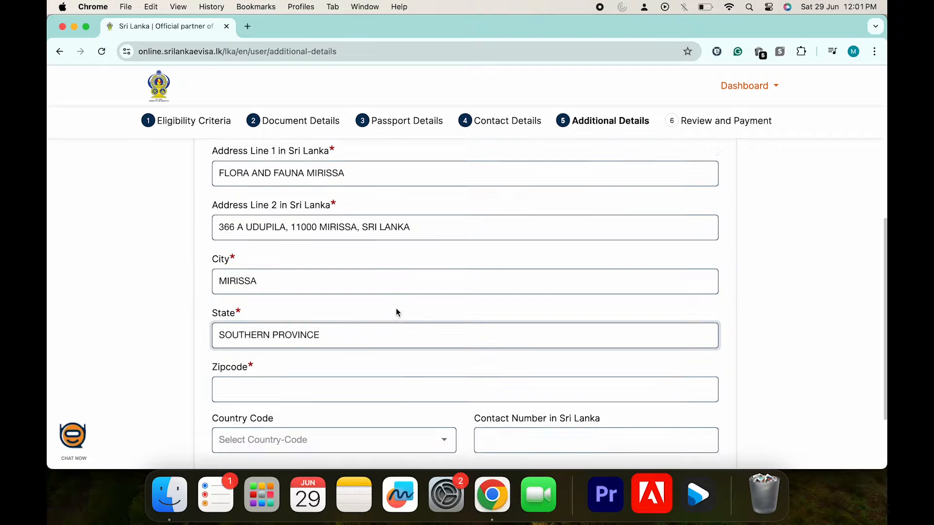
scroll(396, 308, up, 4)
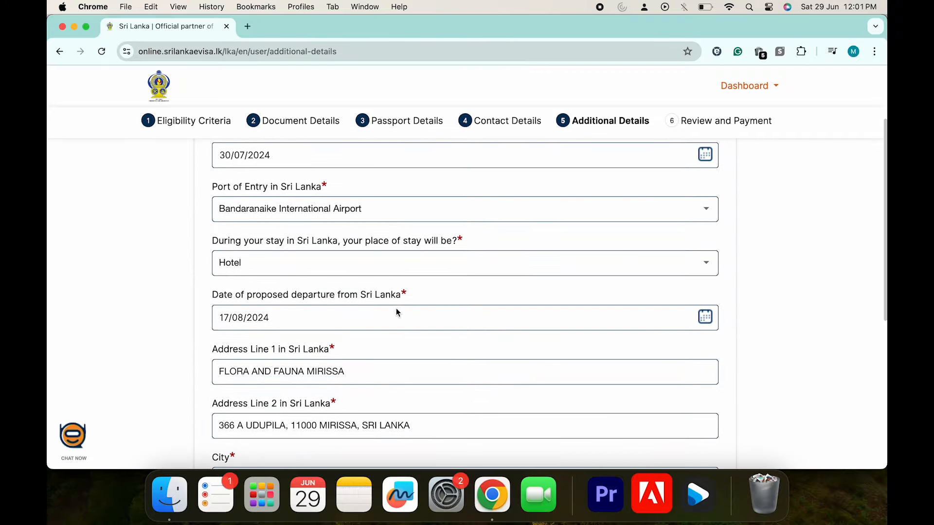
scroll(396, 307, down, 10)
scroll(396, 311, up, 3)
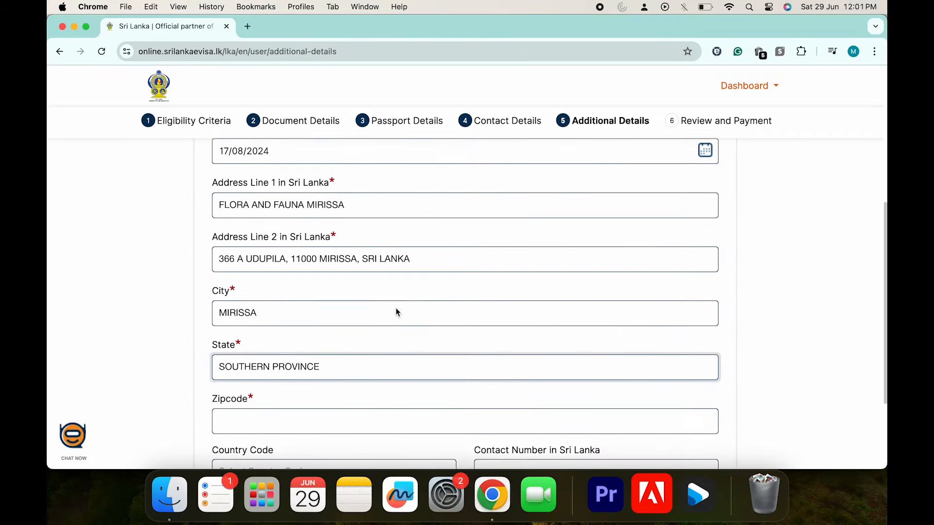
double_click(301, 272)
scroll(323, 355, down, 3)
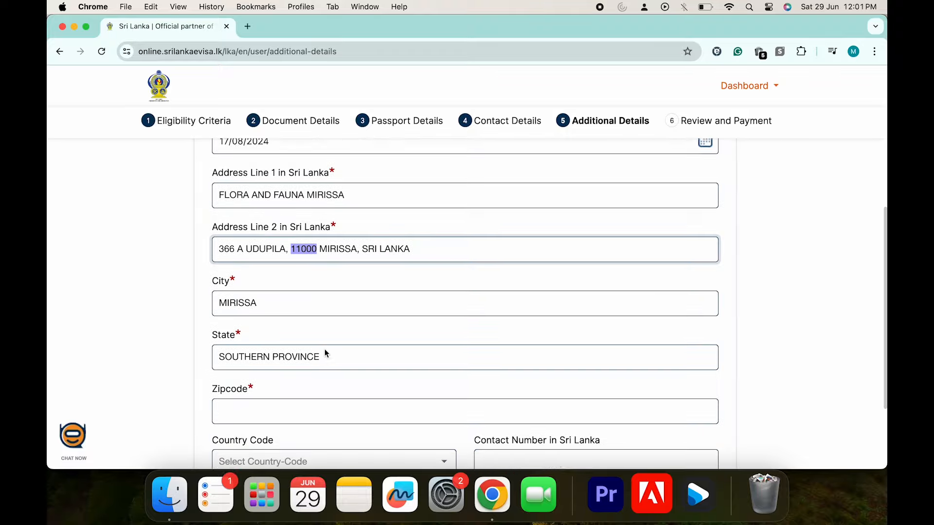
click(306, 349)
key(super+v)
scroll(438, 413, up, 1)
scroll(514, 428, up, 6)
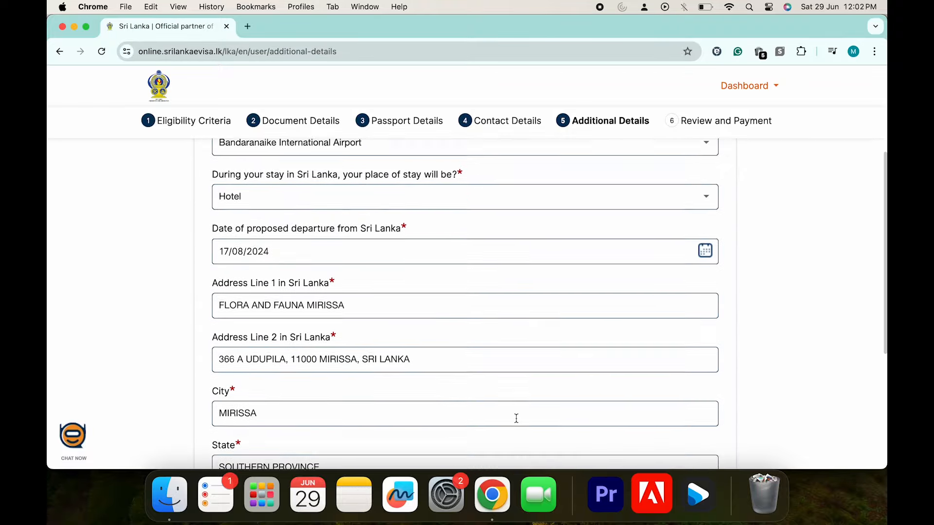
scroll(515, 417, down, 8)
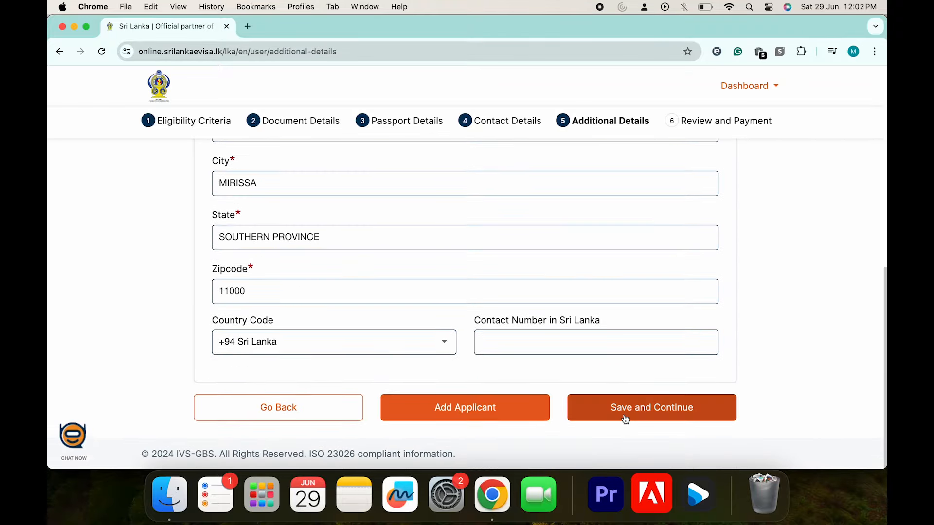
click(624, 414)
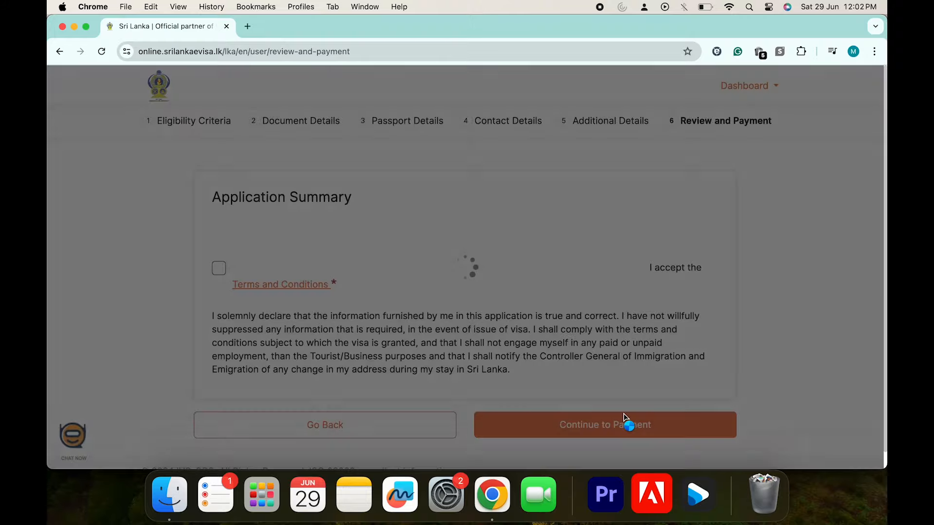
Accept the Terms and Conditions and declaration, then confirm the USD 50 application for payment
scroll(607, 295, down, 1)
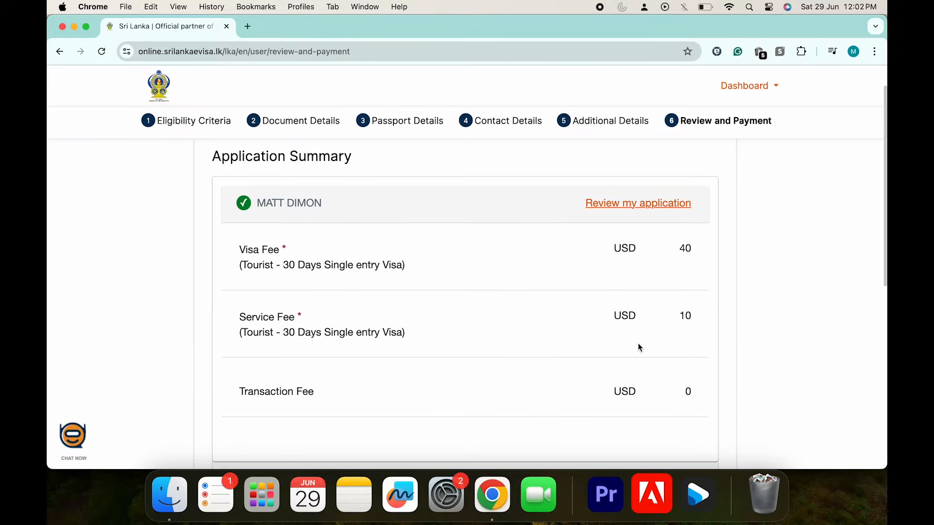
scroll(637, 345, down, 5)
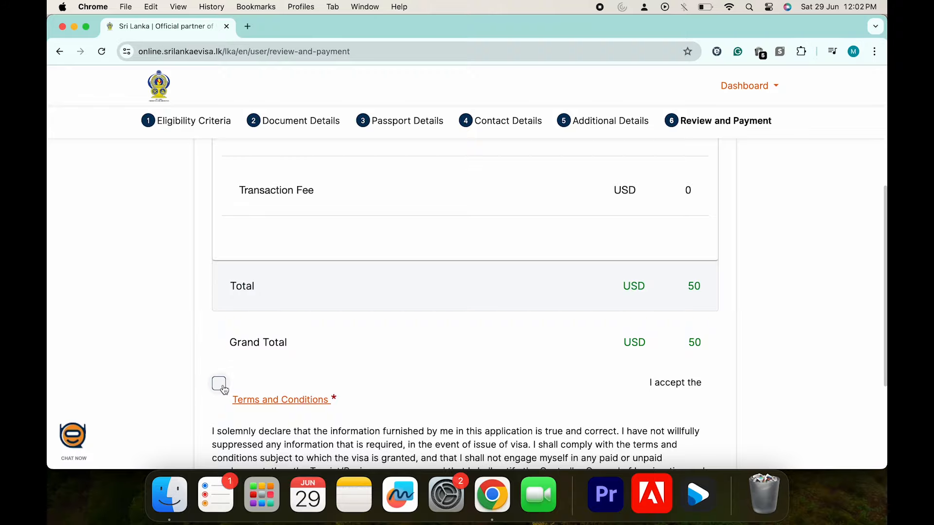
click(220, 384)
scroll(545, 369, up, 5)
scroll(544, 369, down, 3)
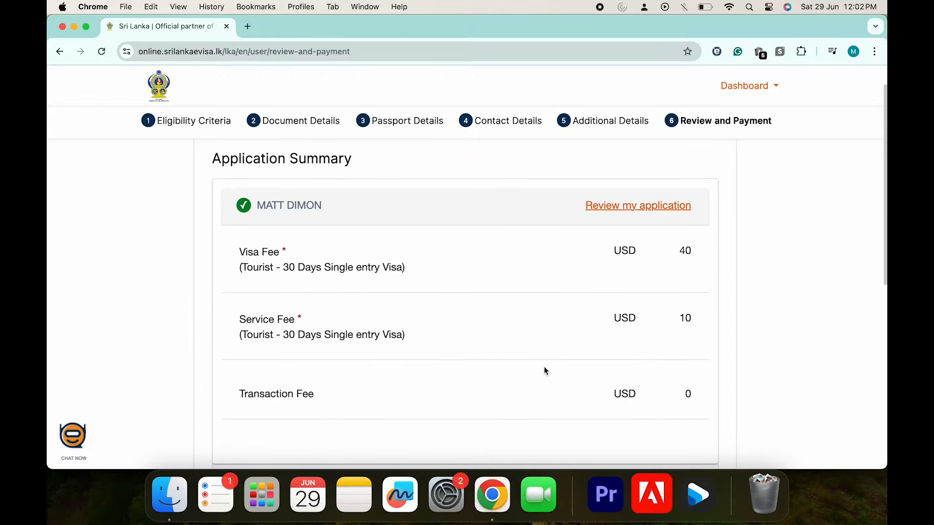
scroll(544, 371, down, 5)
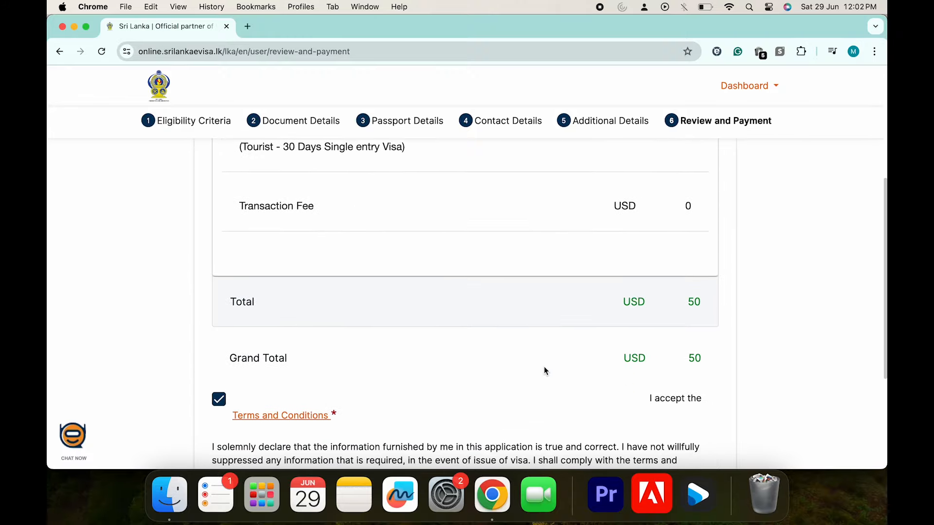
click(622, 340)
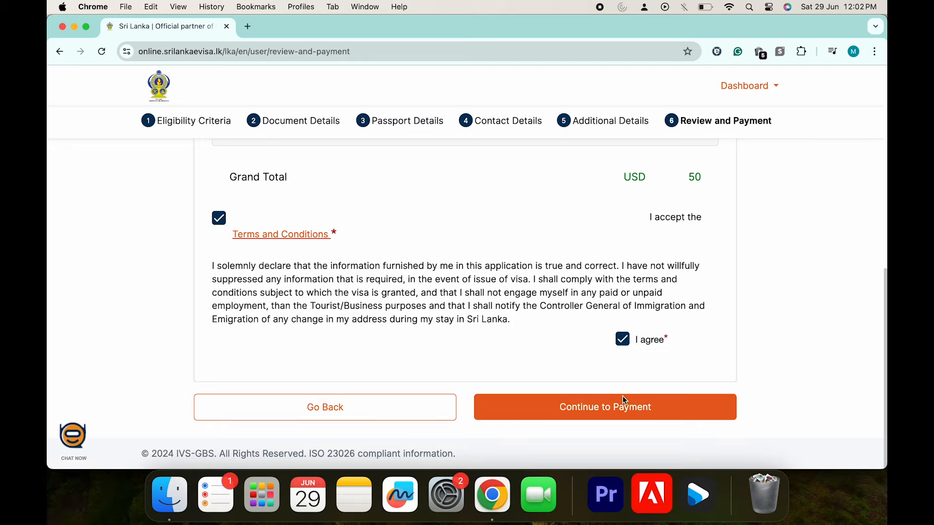
click(615, 416)
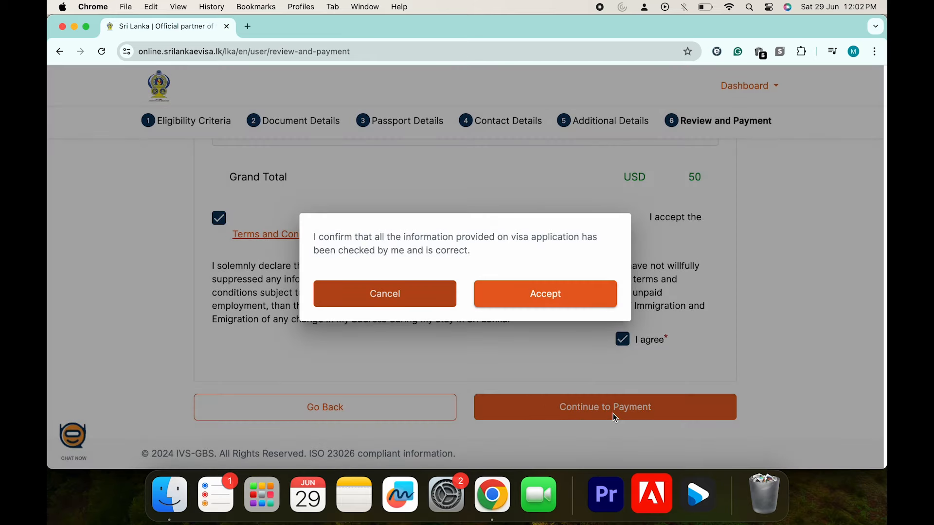
click(527, 307)
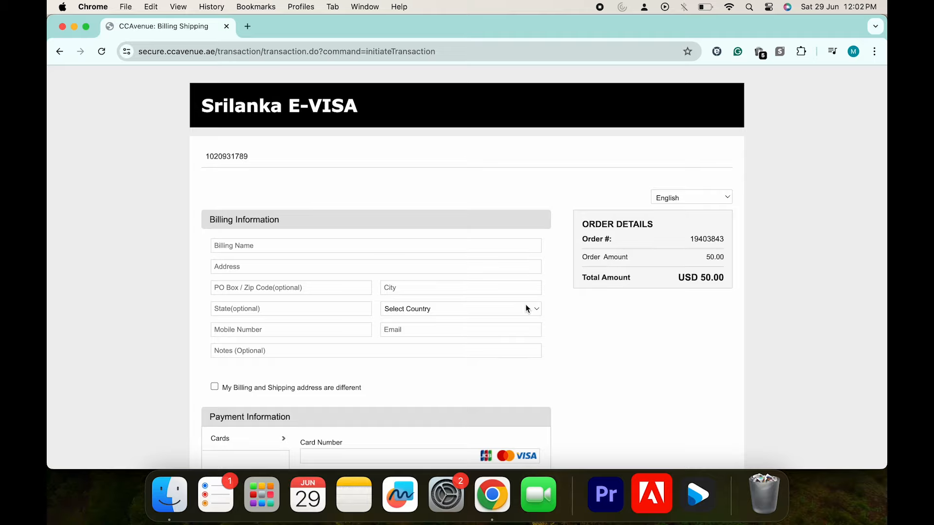
Submit the USD 50.00 payment on the CCAvenue billing page via Make Payment
scroll(574, 264, down, 1)
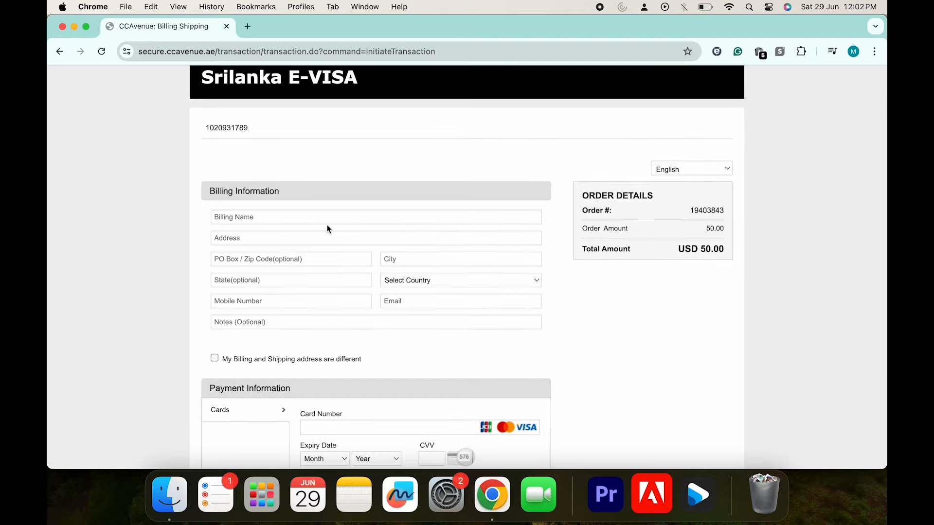
scroll(331, 225, down, 2)
scroll(333, 228, down, 2)
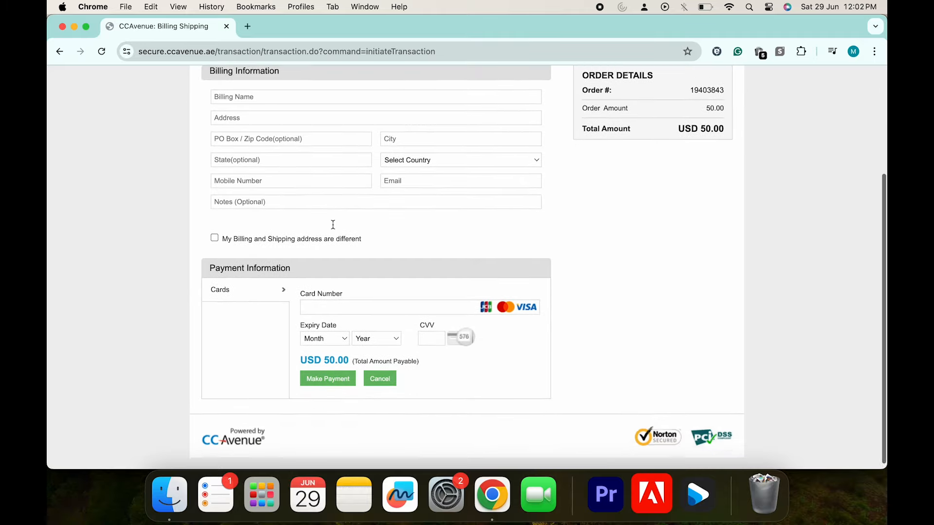
click(327, 373)
scroll(466, 366, down, 5)
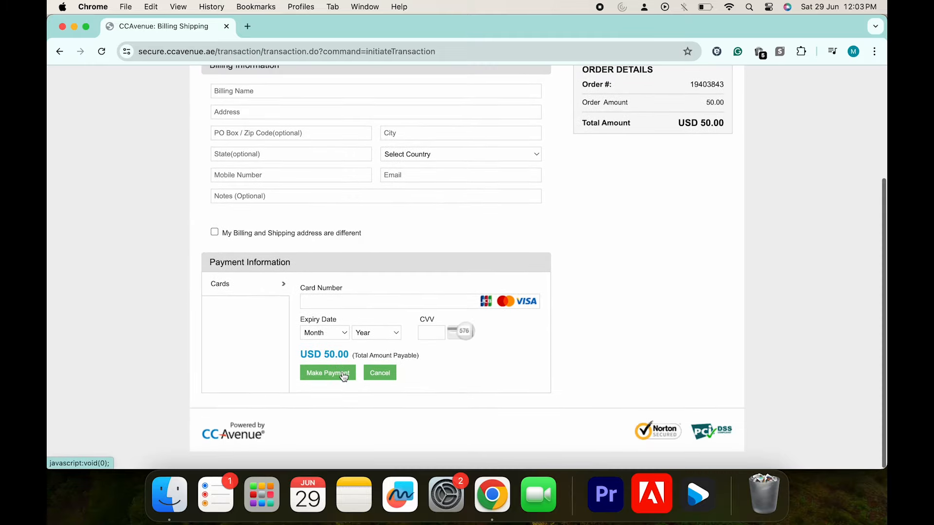
click(343, 375)
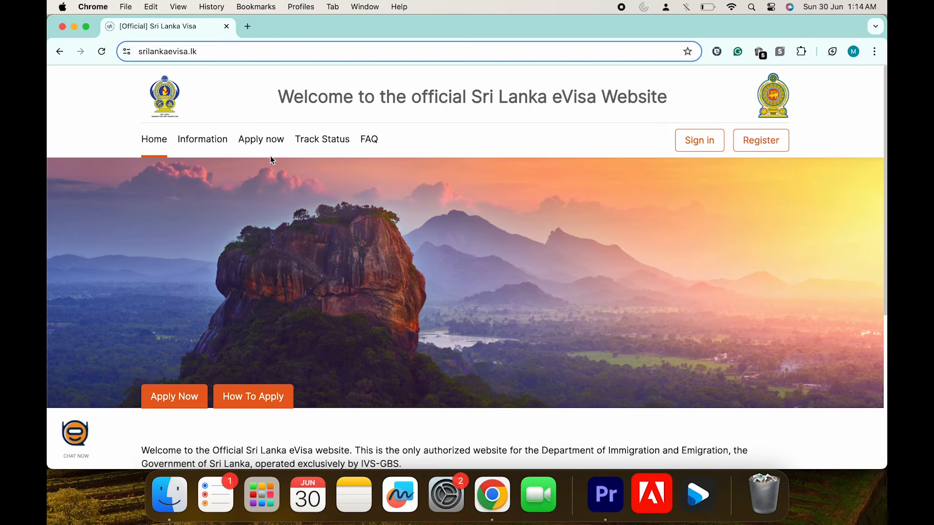
Open Track Status from the srilankaevisa.lk home page navigation
click(319, 141)
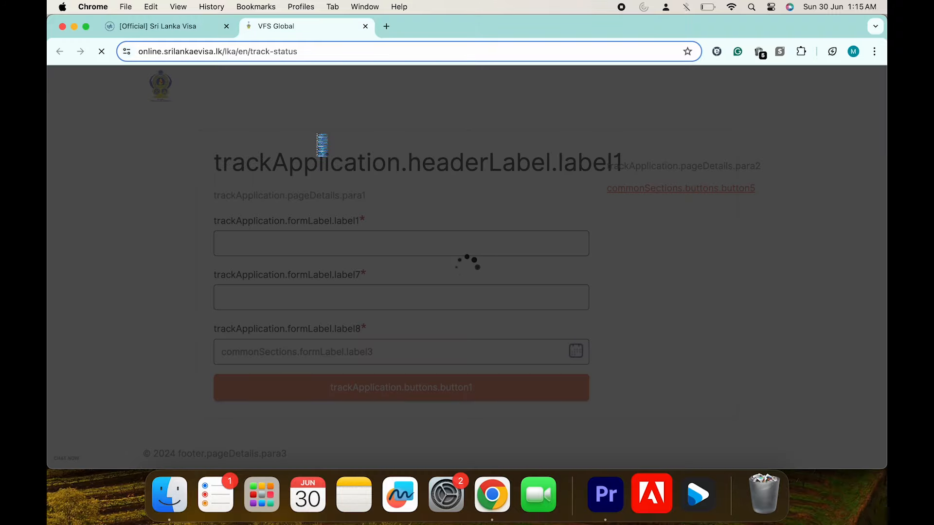